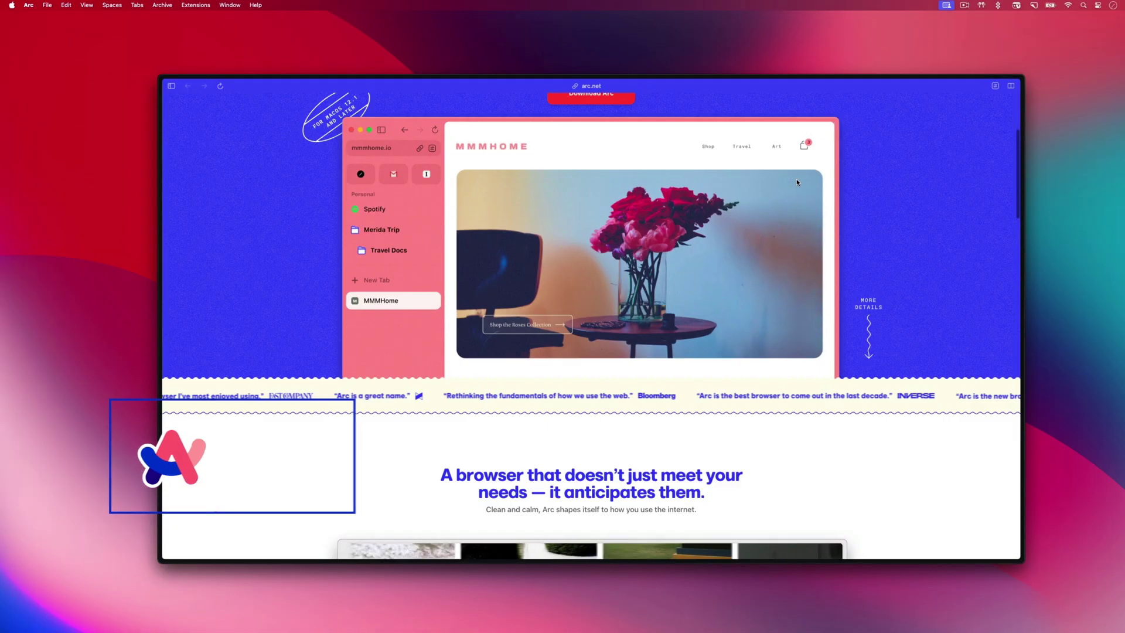
pyautogui.scroll(-10, 796, 179)
pyautogui.scroll(-5, 796, 182)
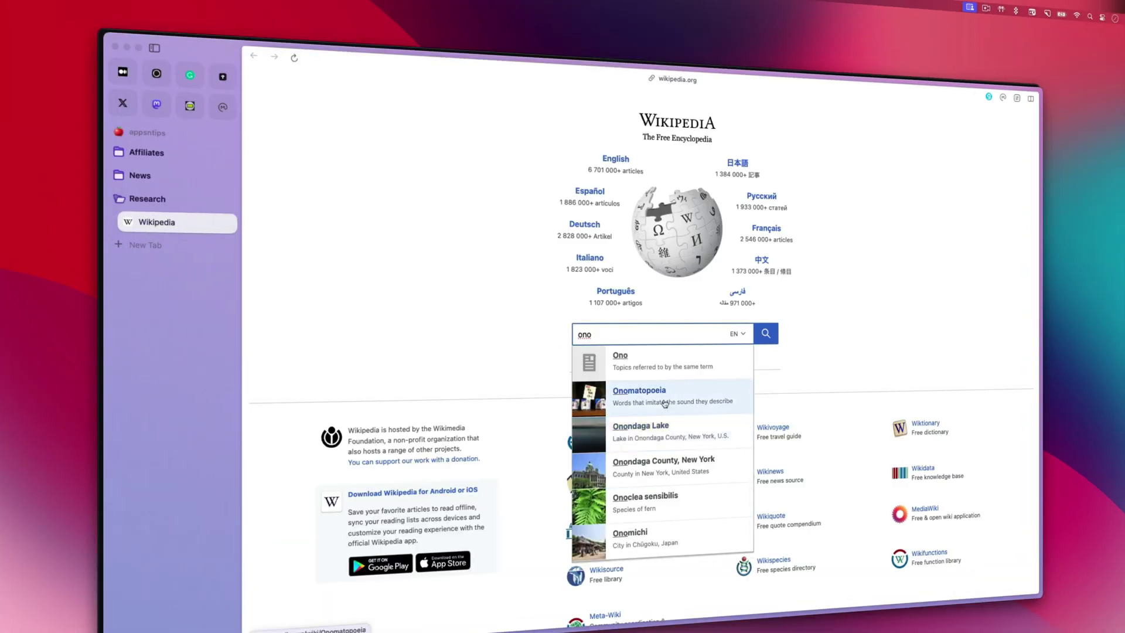
# - Open Onomatopoeia with the Standard Chinese and Mandarin Chinese articles in split view
pyautogui.click(621, 393)
pyautogui.rightClick(558, 292)
pyautogui.click(615, 314)
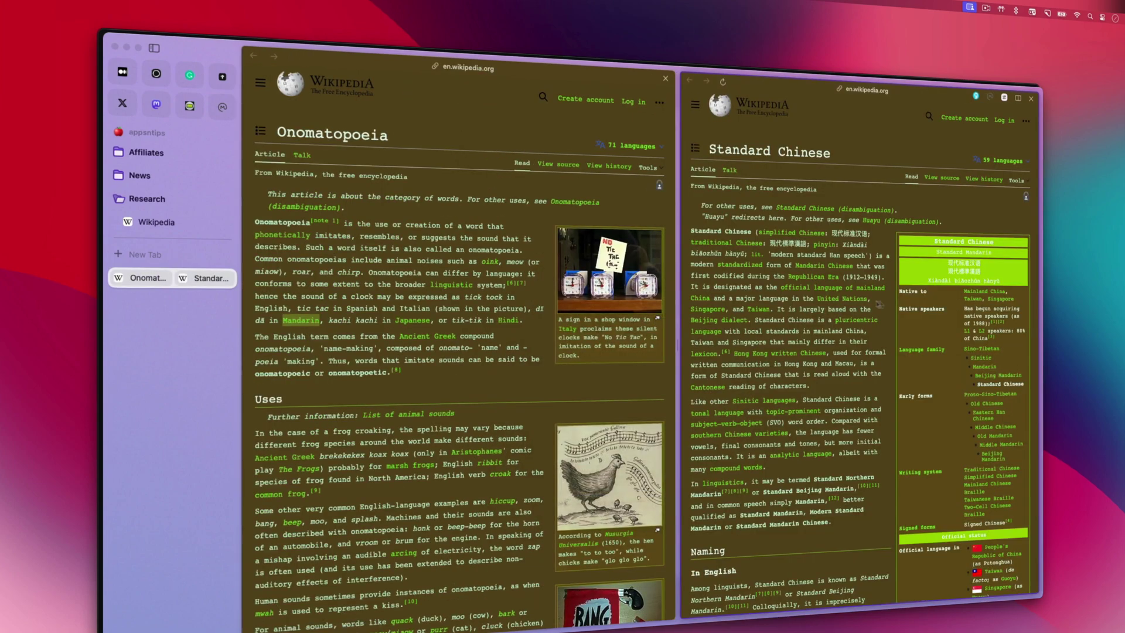
pyautogui.rightClick(683, 240)
pyautogui.click(756, 253)
# - Create a Boost that tints the pages, shifting the colour through cyan and dark green
pyautogui.click(938, 17)
pyautogui.click(902, 225)
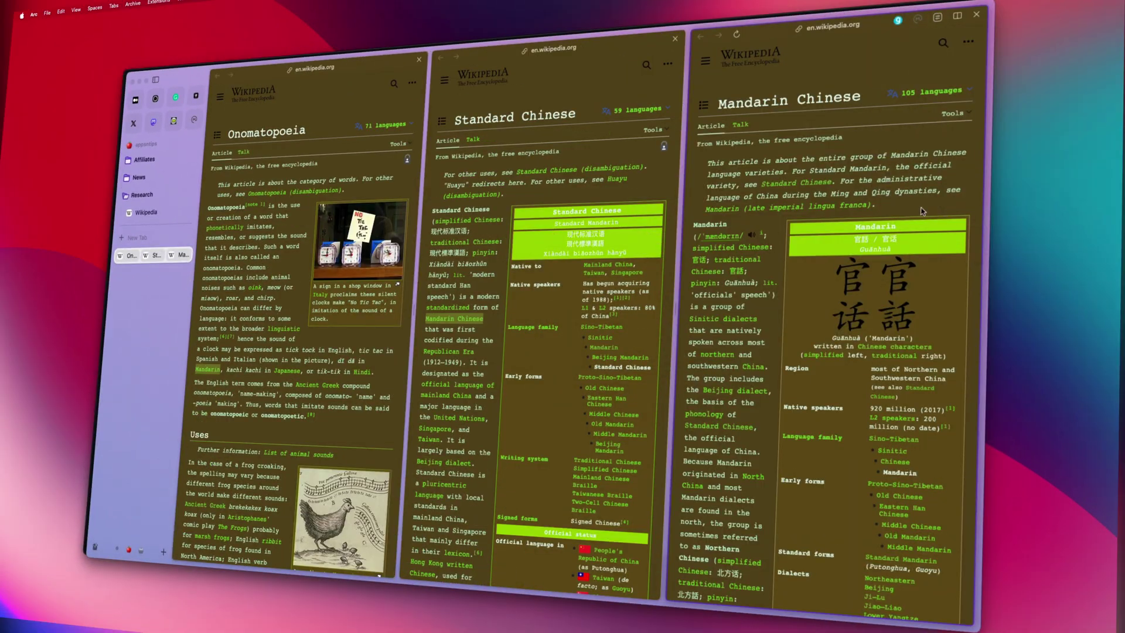
pyautogui.moveTo(1015, 208)
pyautogui.mouseDown()
pyautogui.moveTo(966, 208)
pyautogui.moveTo(970, 227)
pyautogui.moveTo(1009, 221)
pyautogui.moveTo(987, 232)
pyautogui.mouseUp()
pyautogui.click(958, 262)
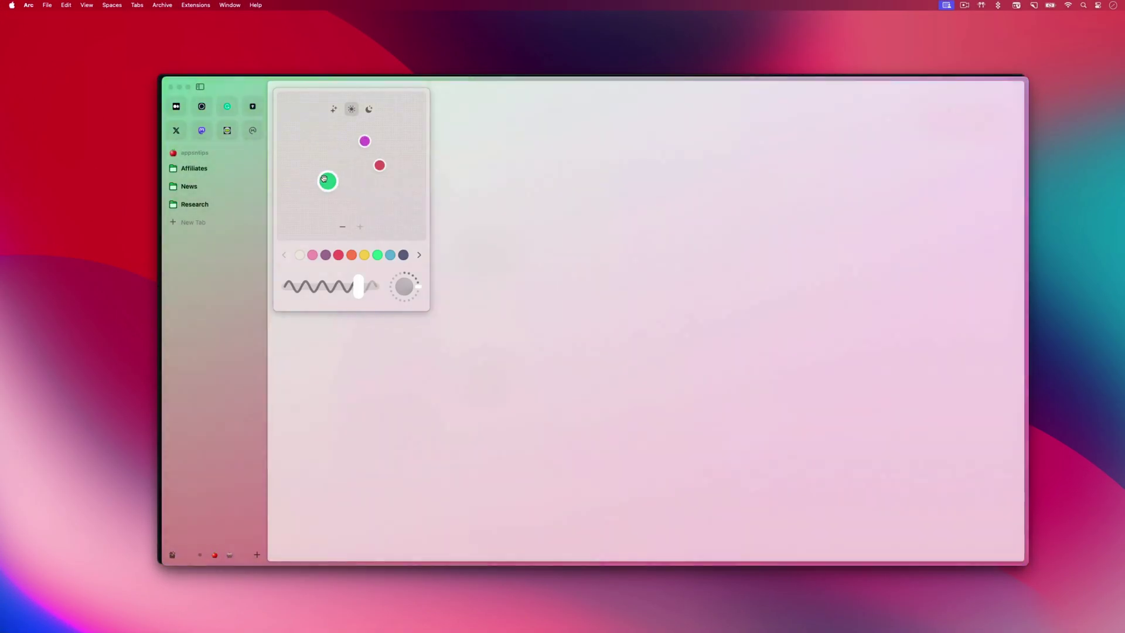
pyautogui.moveTo(323, 178); pyautogui.dragTo(365, 157)
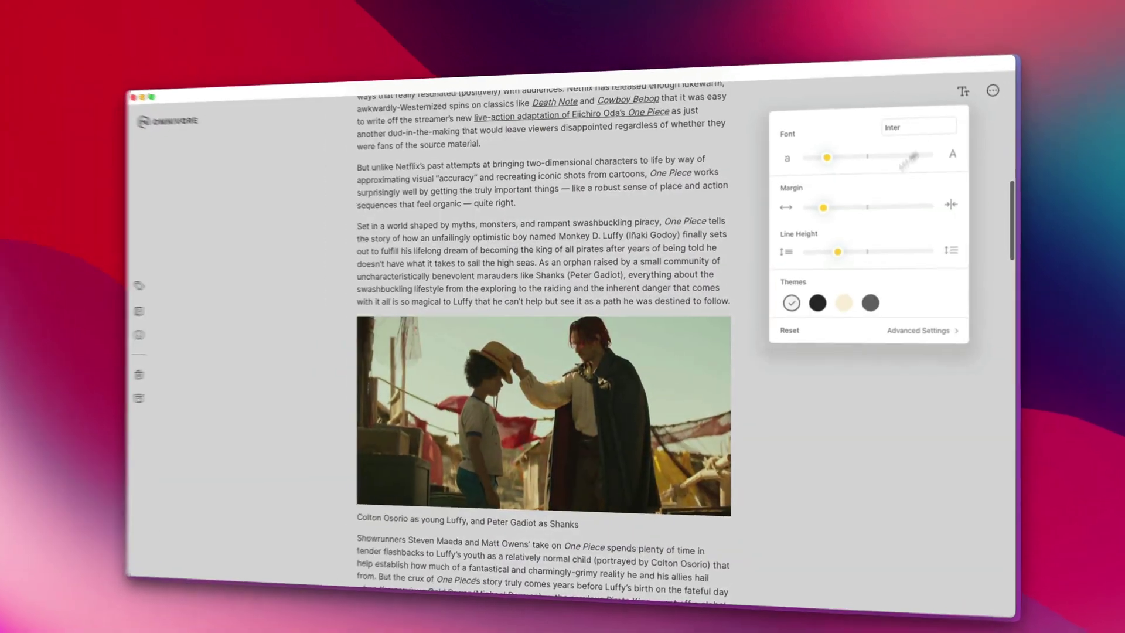
# - Widen the margins, shrink the font, try sepia then white, and pink-highlight 'Set in a world'
pyautogui.moveTo(823, 207); pyautogui.dragTo(835, 207)
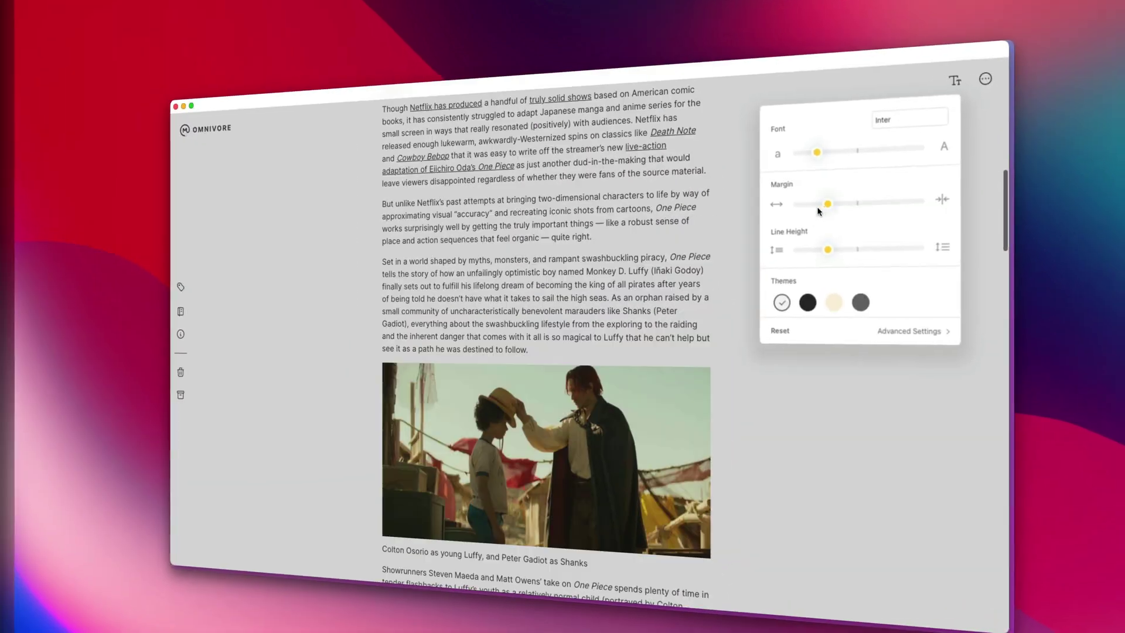
pyautogui.moveTo(817, 152)
pyautogui.mouseDown()
pyautogui.moveTo(828, 152)
pyautogui.moveTo(811, 152)
pyautogui.mouseUp()
pyautogui.click(834, 302)
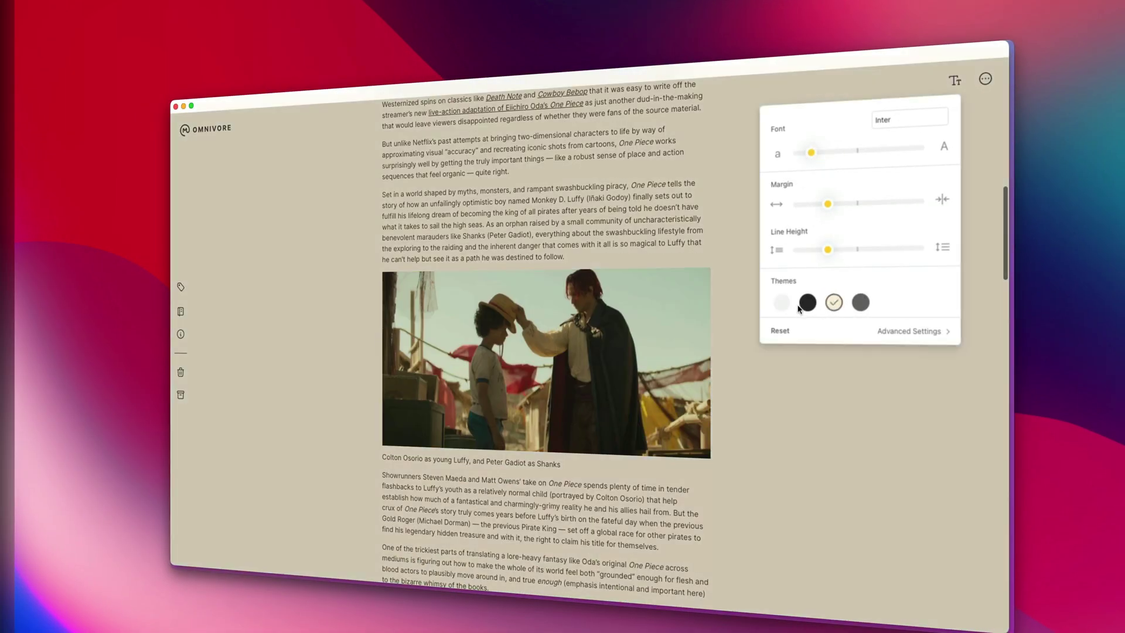
pyautogui.click(782, 302)
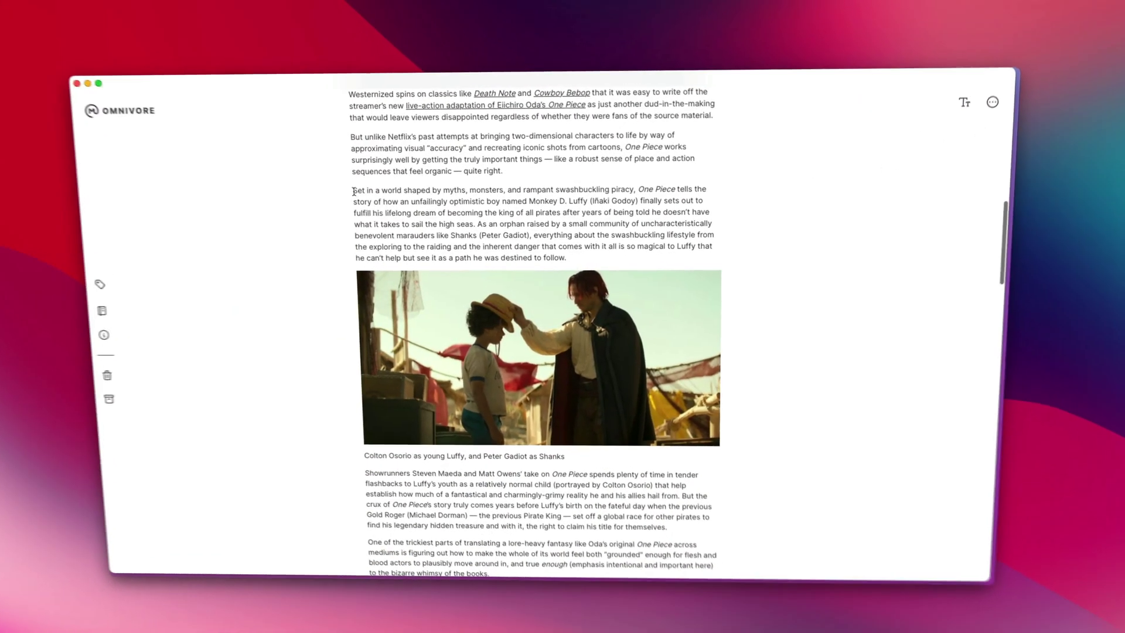
pyautogui.moveTo(352, 190); pyautogui.dragTo(512, 247)
pyautogui.click(446, 224)
# - Copy the Shanks passage, save a note on its highlight, and add the 'One Piece' label
pyautogui.rightClick(420, 208)
pyautogui.click(613, 251)
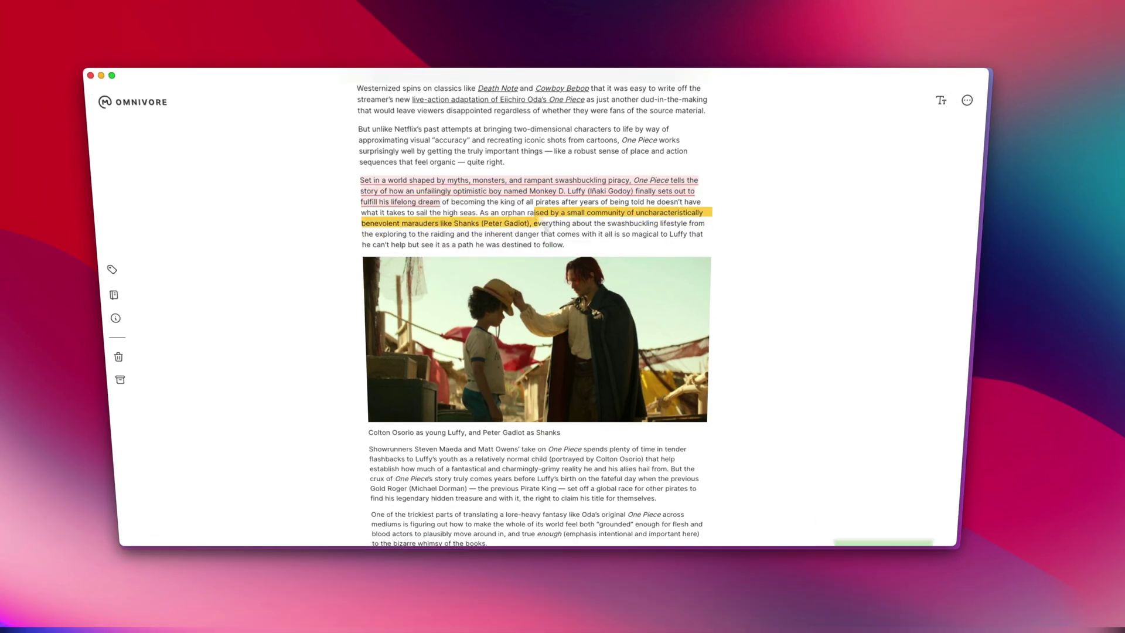
pyautogui.click(643, 253)
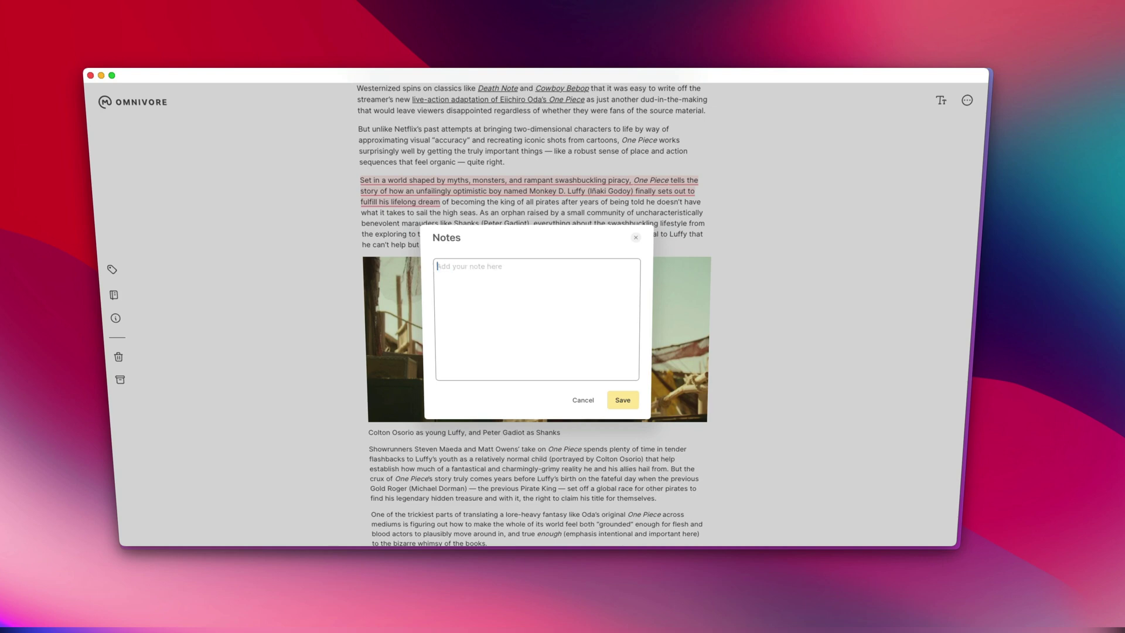
pyautogui.click(623, 399)
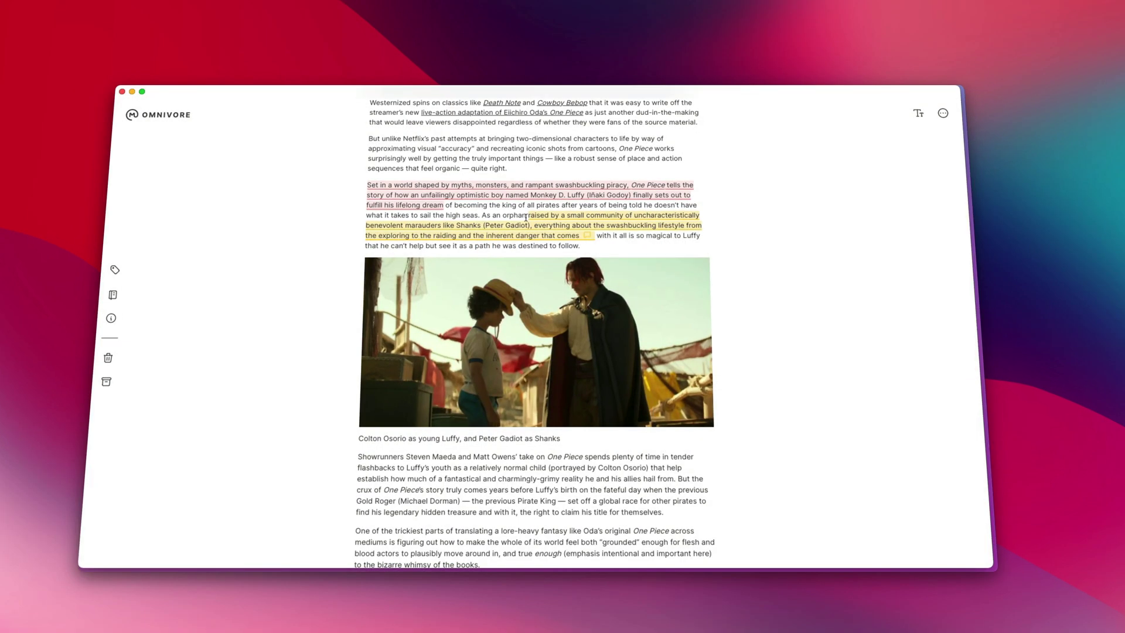
pyautogui.click(114, 269)
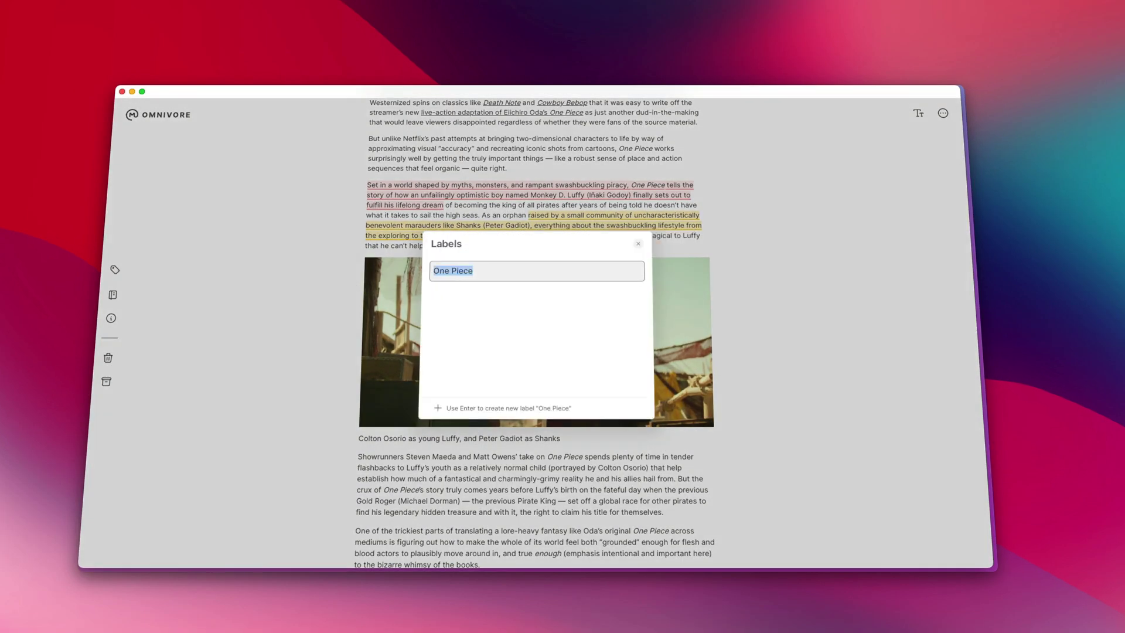
pyautogui.press('Return')
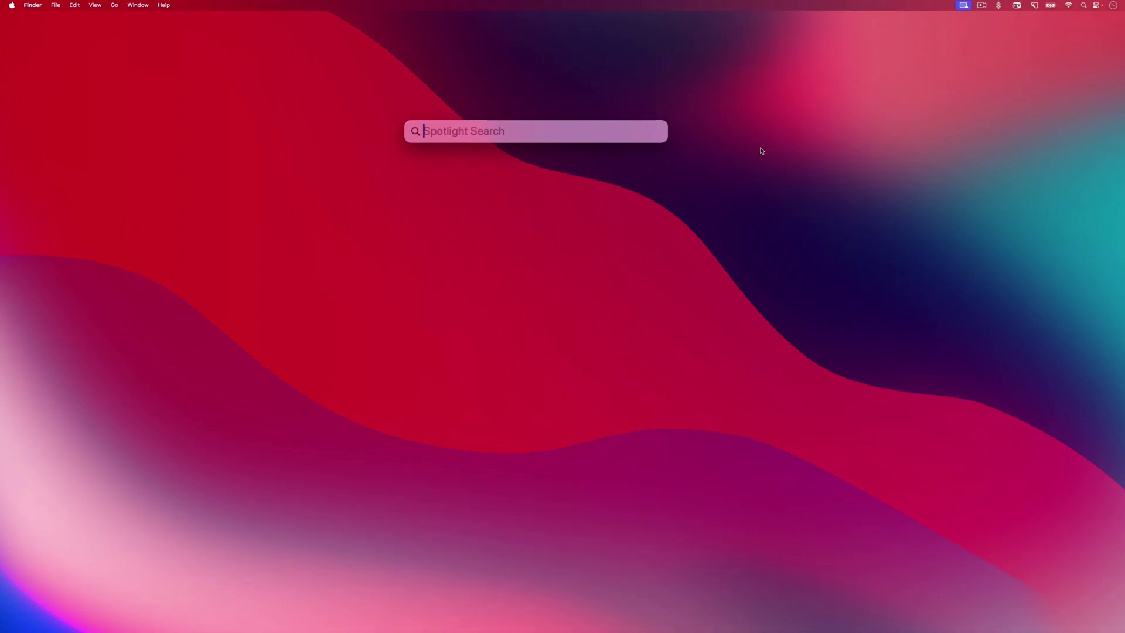
# - Launch Shottr and capture a rectangular area of the desktop
pyautogui.write('shottr')
pyautogui.press('Return')
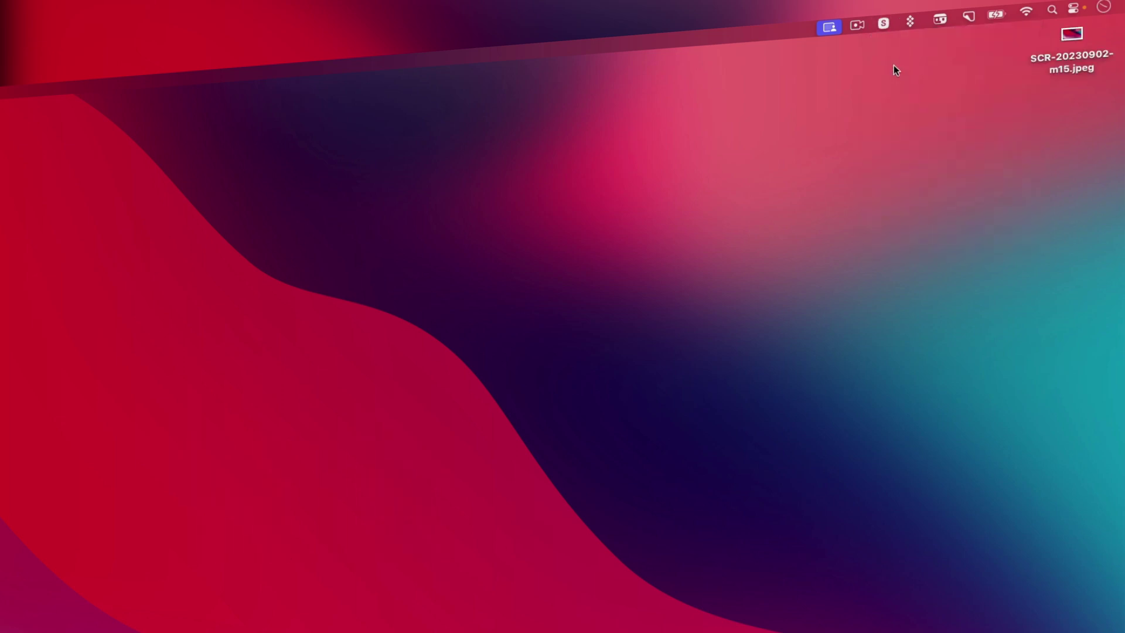
pyautogui.click(882, 24)
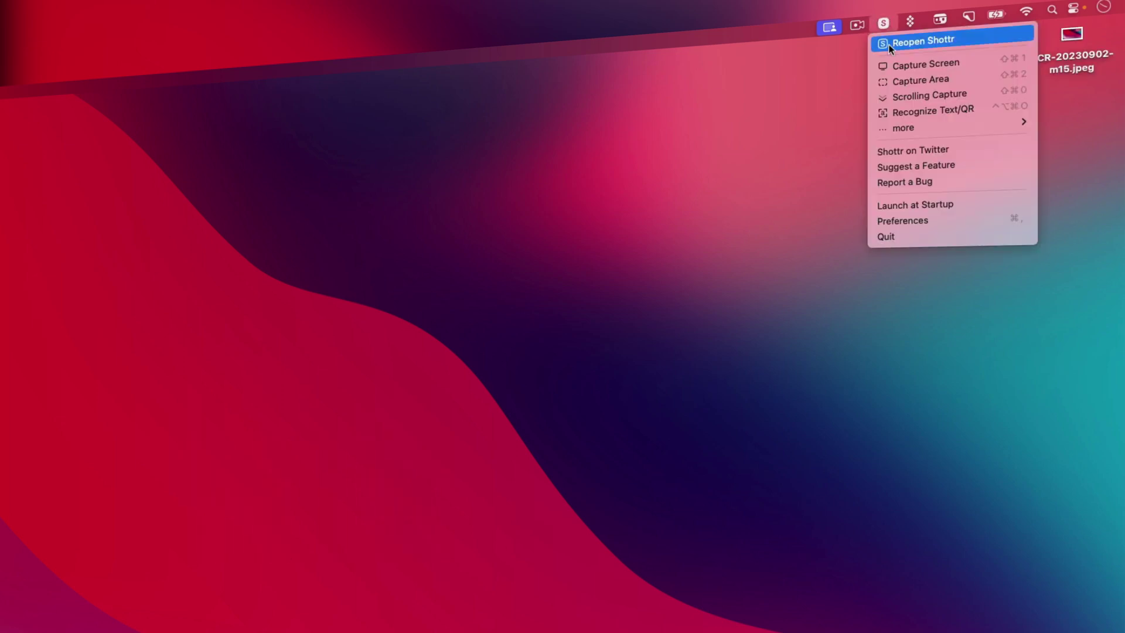
pyautogui.click(898, 79)
pyautogui.moveTo(229, 376); pyautogui.dragTo(741, 515)
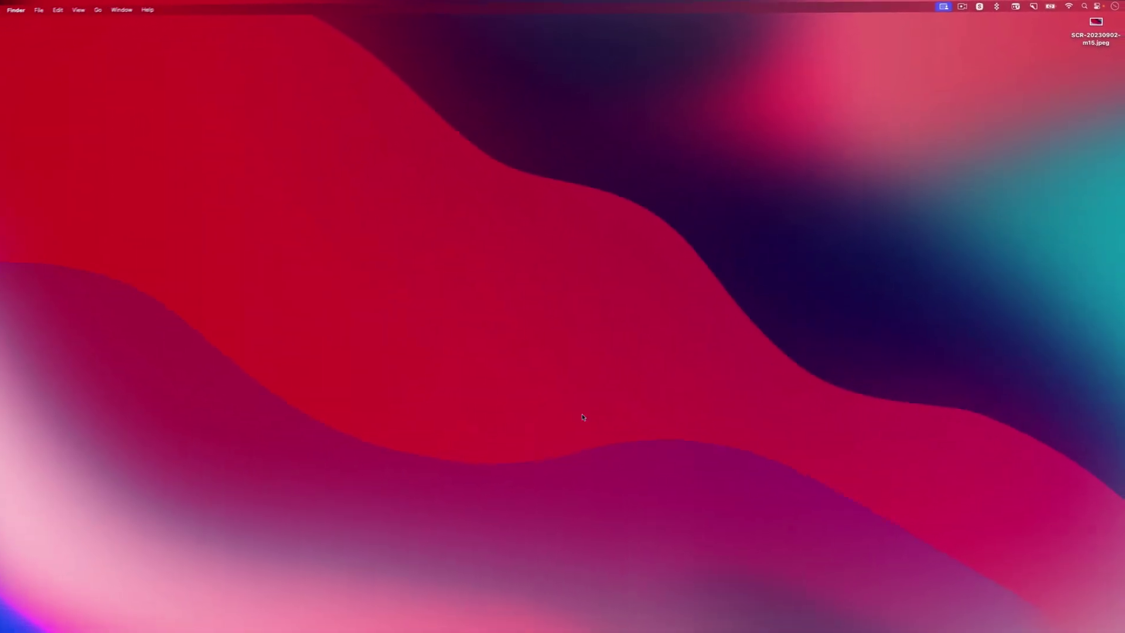
# - Capture the active Arc browser window, then start another area capture
pyautogui.click(982, 5)
pyautogui.moveTo(1020, 72)
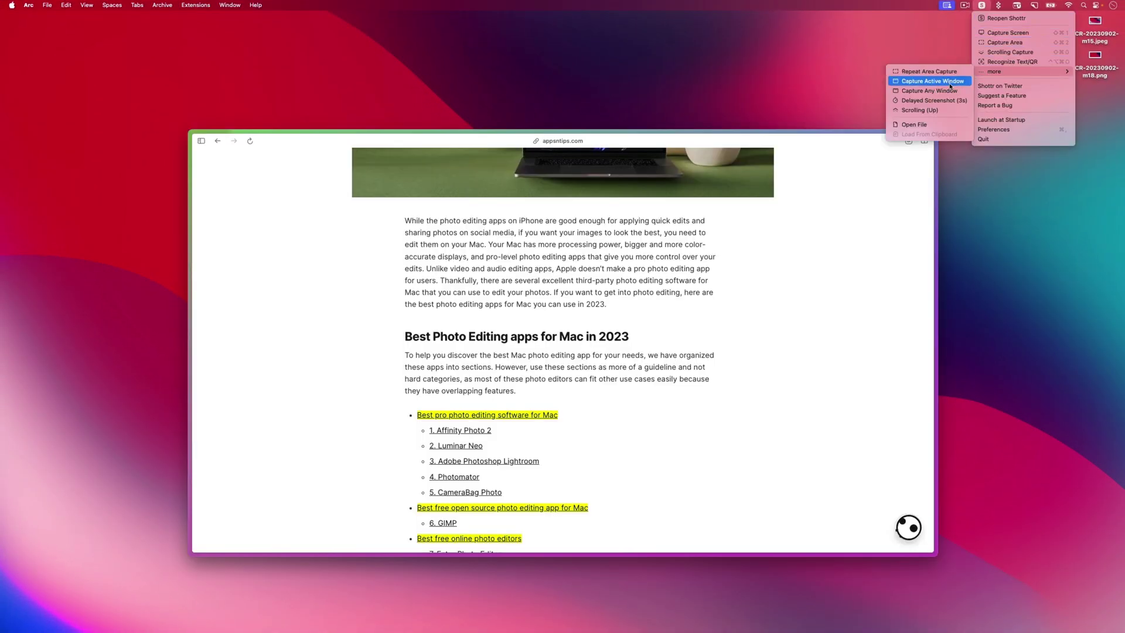
pyautogui.click(950, 85)
pyautogui.click(982, 5)
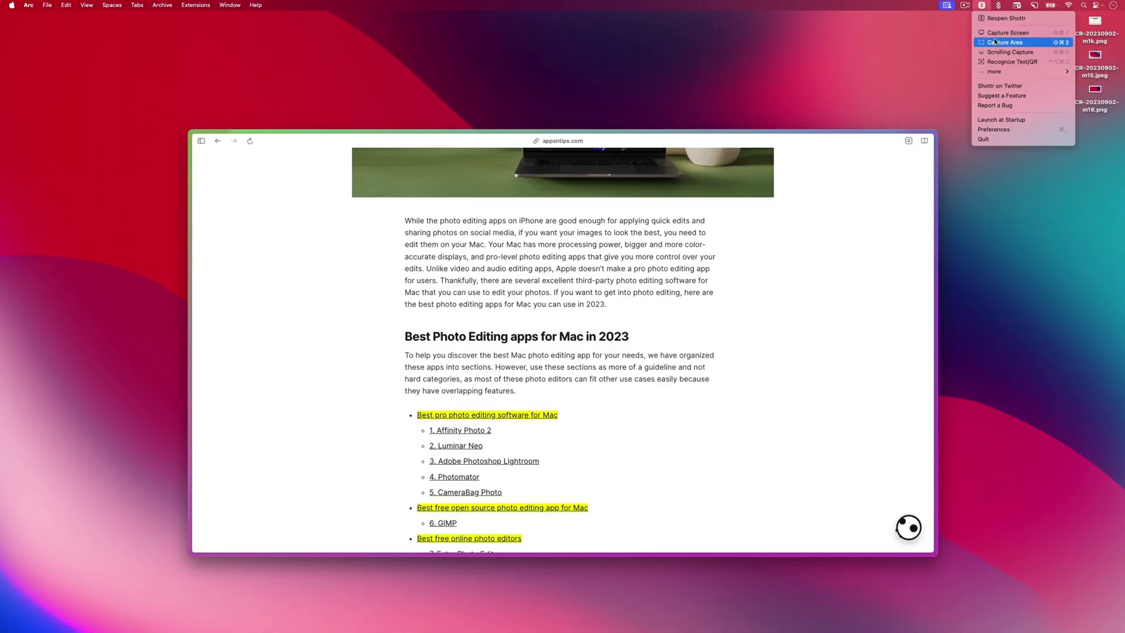
pyautogui.click(1019, 42)
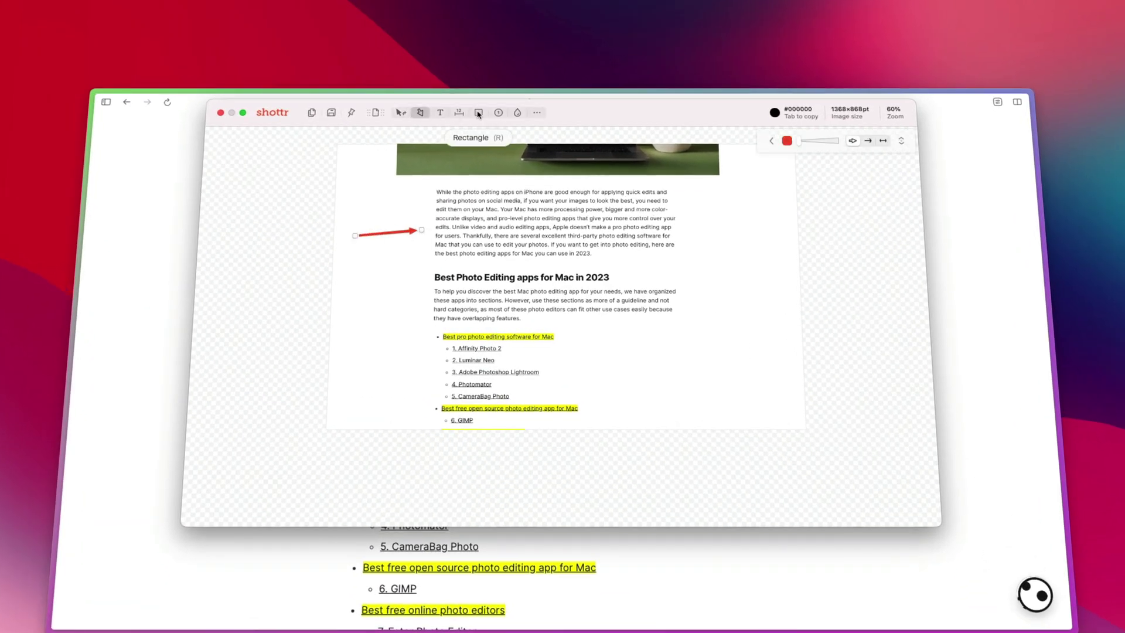
# - Box 'Best Photo Editing apps' in red and erase the 'Best pro photo editing software' line
pyautogui.click(478, 114)
pyautogui.moveTo(420, 268); pyautogui.dragTo(699, 326)
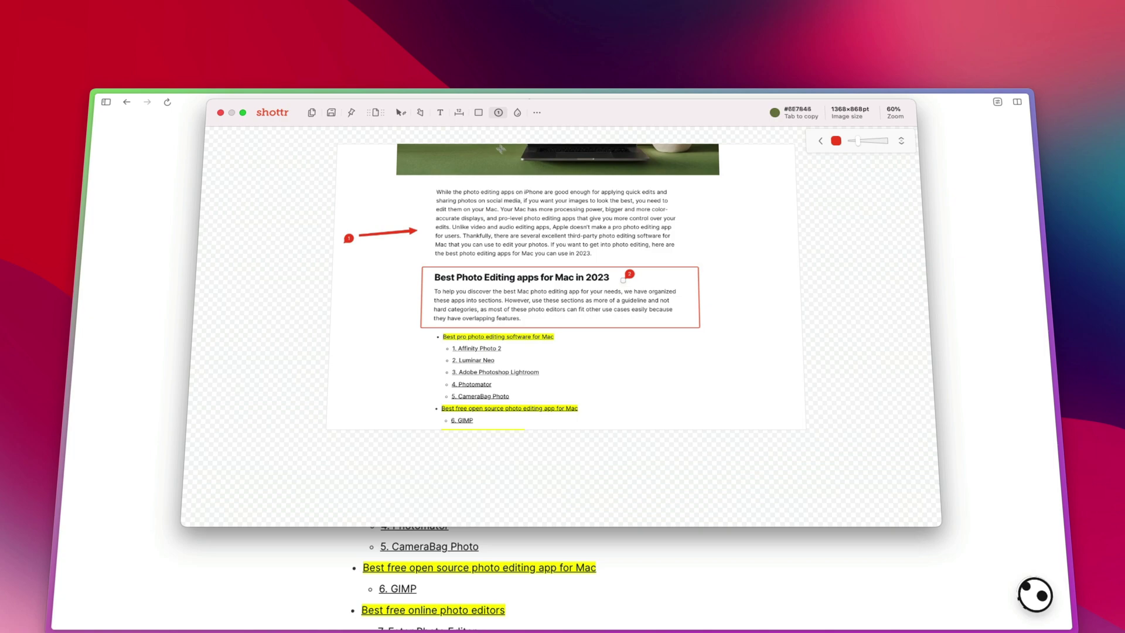
pyautogui.moveTo(431, 332); pyautogui.dragTo(567, 351)
pyautogui.click(848, 141)
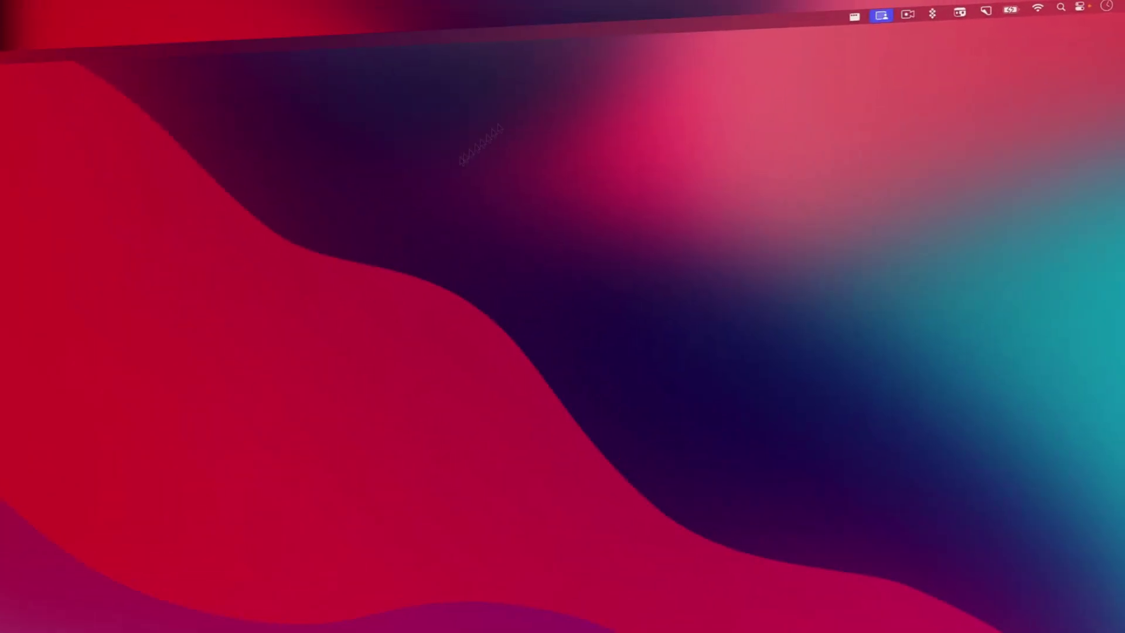
# - Snap Ulysses to the right half, and snap Arc to the left half, full screen, then left again
pyautogui.click(852, 16)
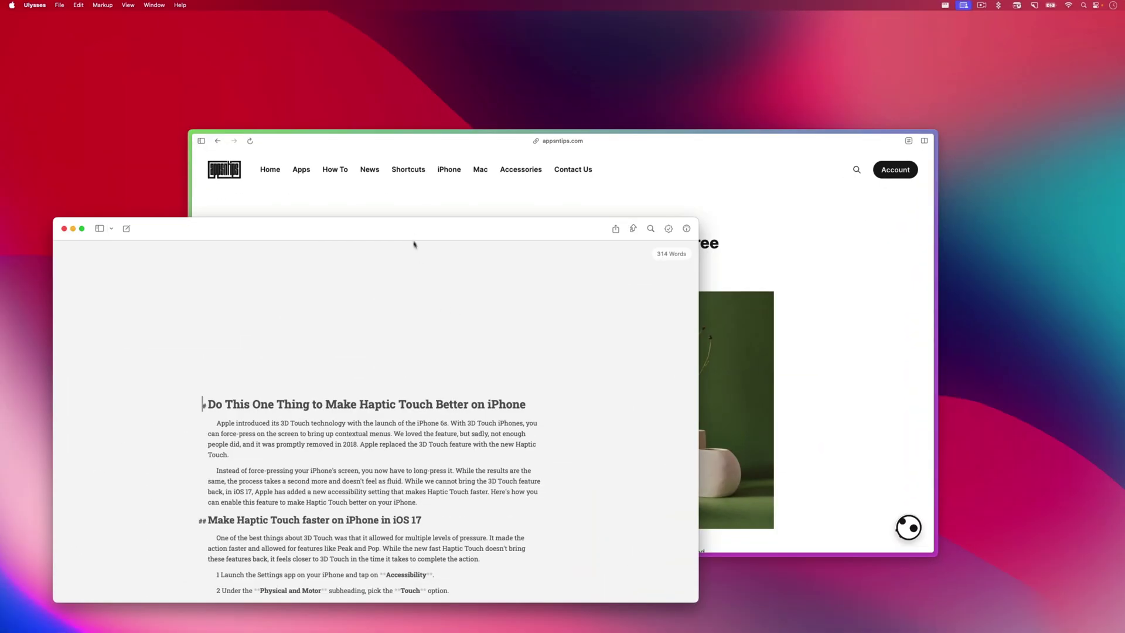
pyautogui.hotkey('ctrl', 'alt', 'Right')
pyautogui.click(379, 143)
pyautogui.hotkey('ctrl', 'alt', 'Left')
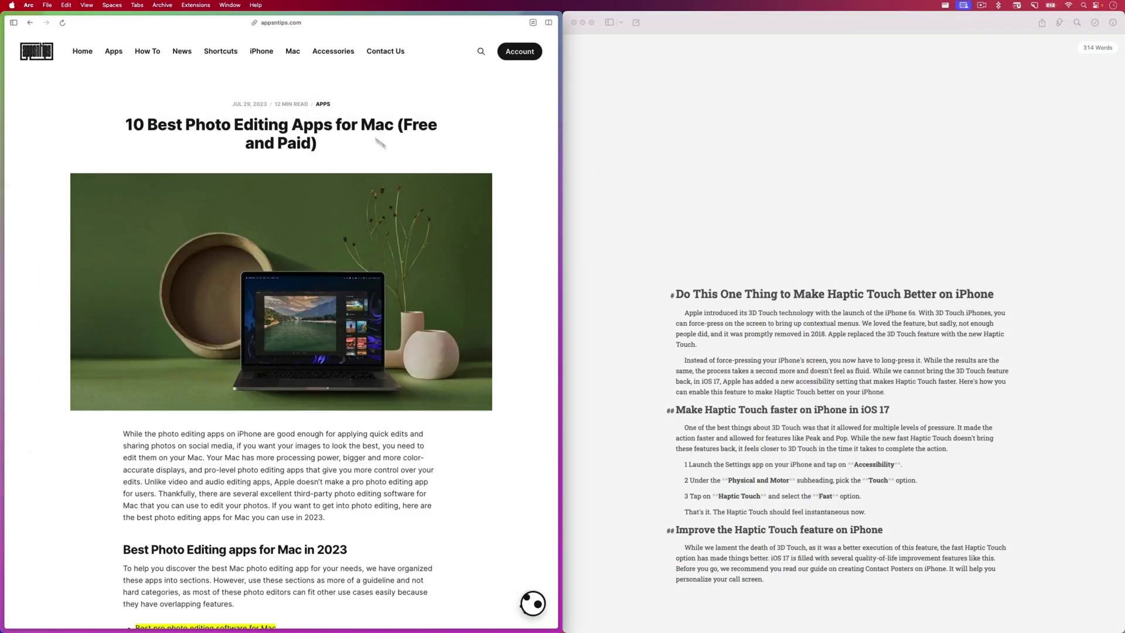
pyautogui.hotkey('ctrl', 'alt', 'Return')
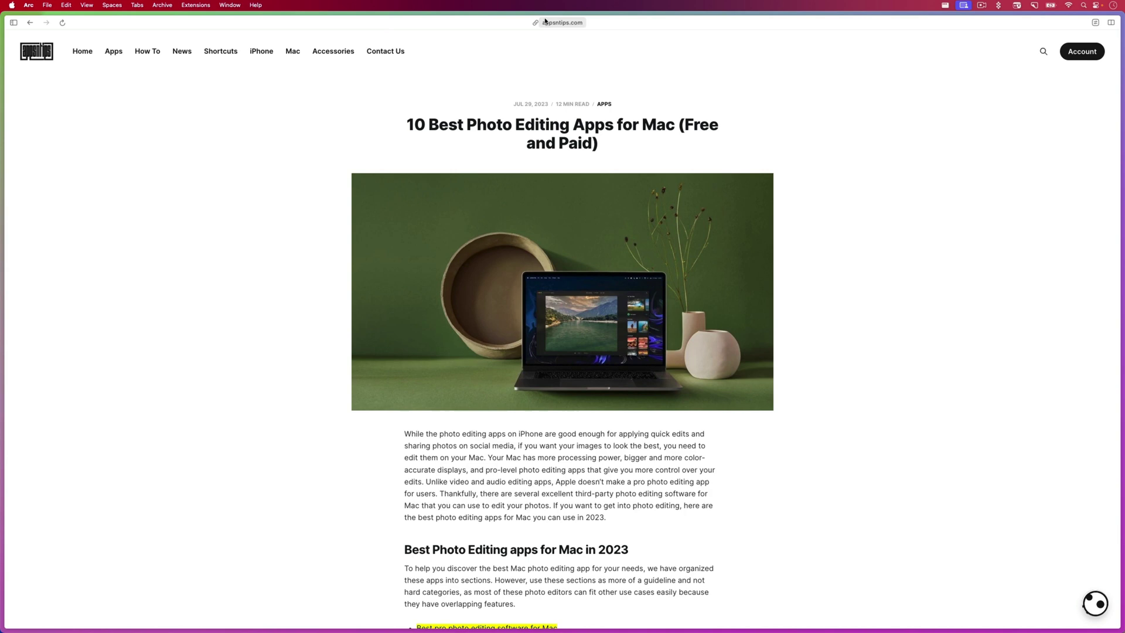
pyautogui.hotkey('ctrl', 'alt', 'Left')
# - Cycle Arc through the screen quarters, ending in the bottom-left quarter
pyautogui.hotkey('ctrl', 'alt', 'u')
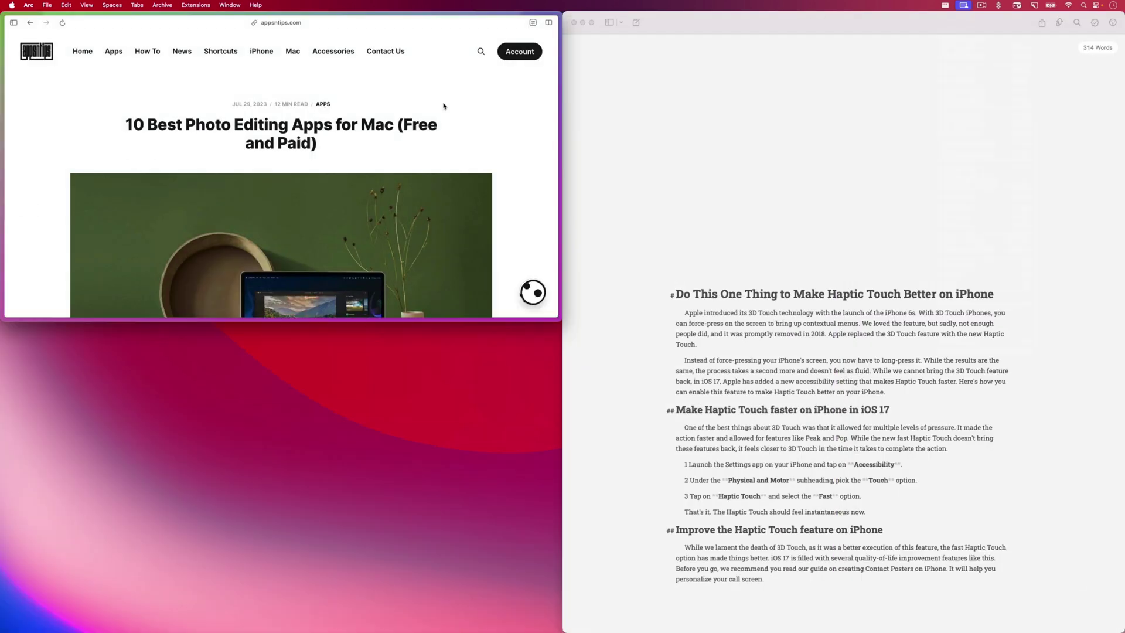
pyautogui.hotkey('ctrl', 'alt', 'i')
pyautogui.hotkey('ctrl', 'alt', 'k')
pyautogui.hotkey('ctrl', 'alt', 'j')
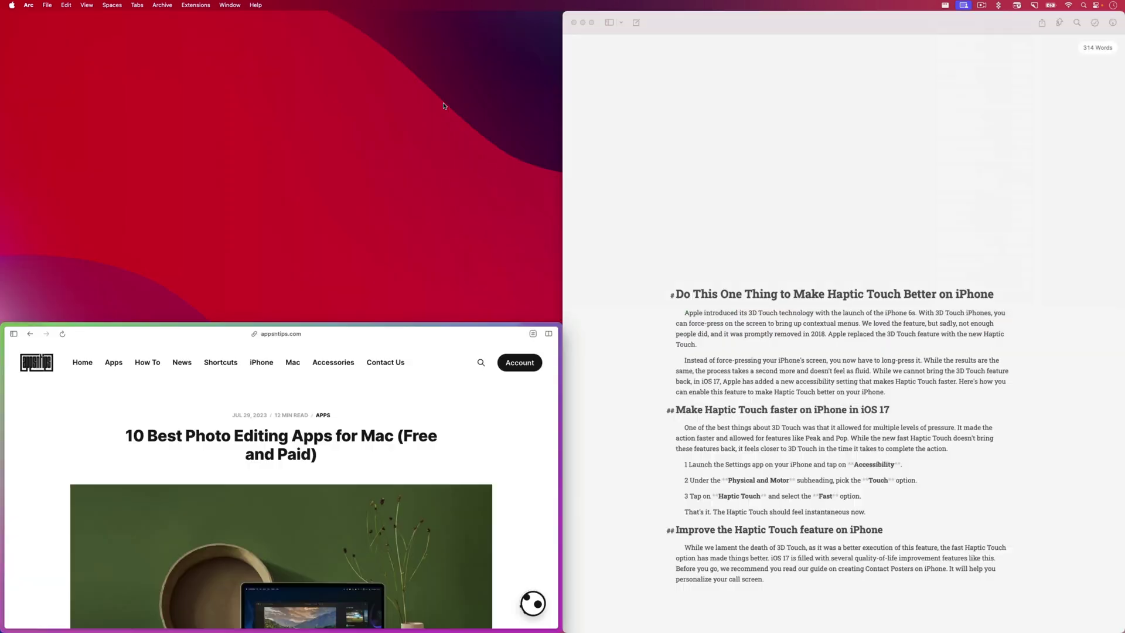
pyautogui.hotkey('ctrl', 'alt', 'u')
pyautogui.hotkey('ctrl', 'alt', 'k')
pyautogui.hotkey('ctrl', 'alt', 'j')
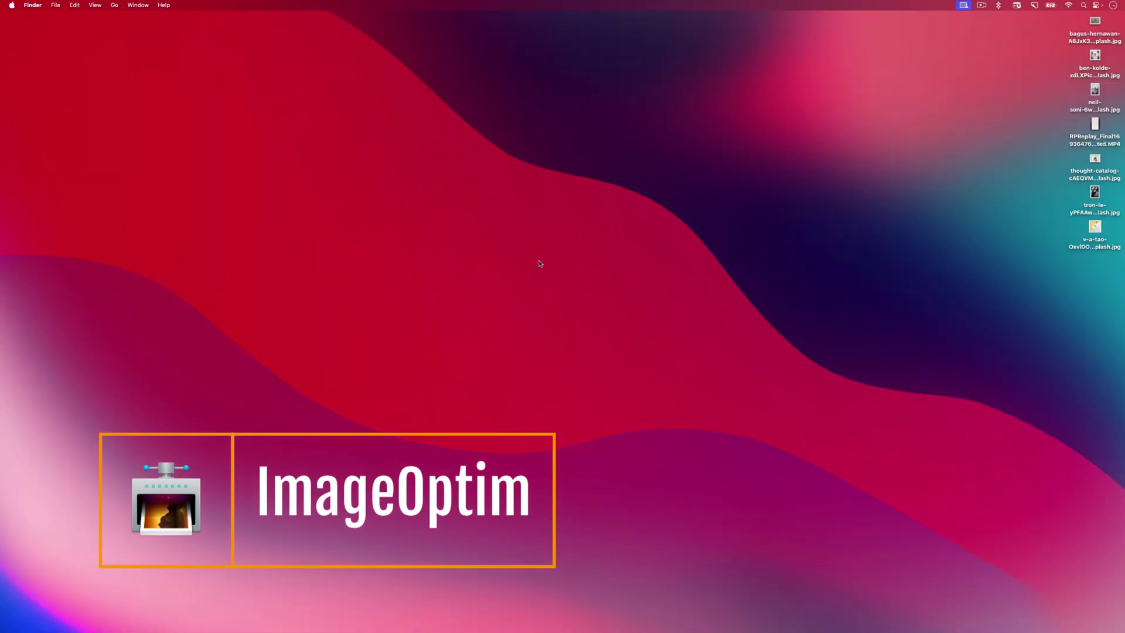
# - Launch ImageOptim and show Get Info for the selected desktop image files
pyautogui.press('super+space')
pyautogui.write('ImageOptim')
pyautogui.press('Return')
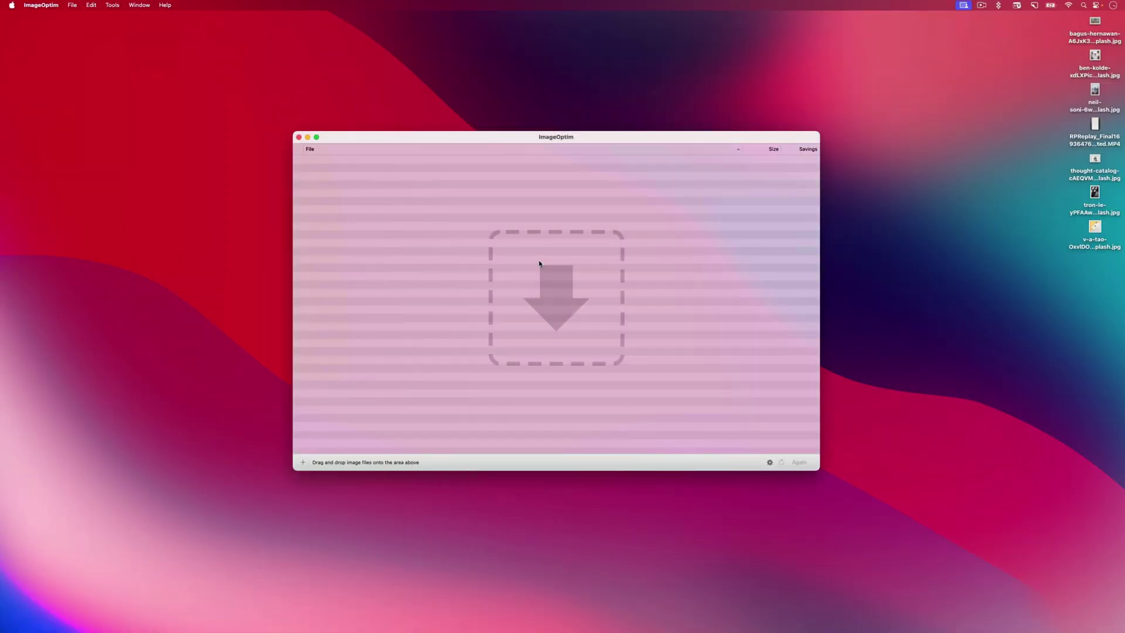
pyautogui.moveTo(1018, 39); pyautogui.dragTo(1085, 282)
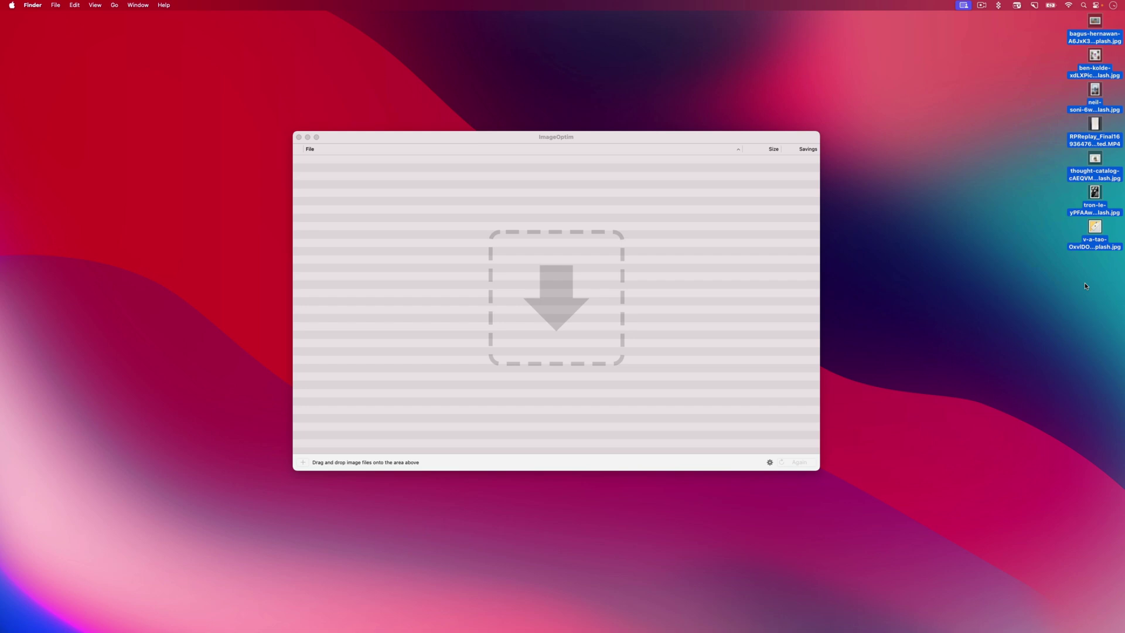
pyautogui.press('super+i')
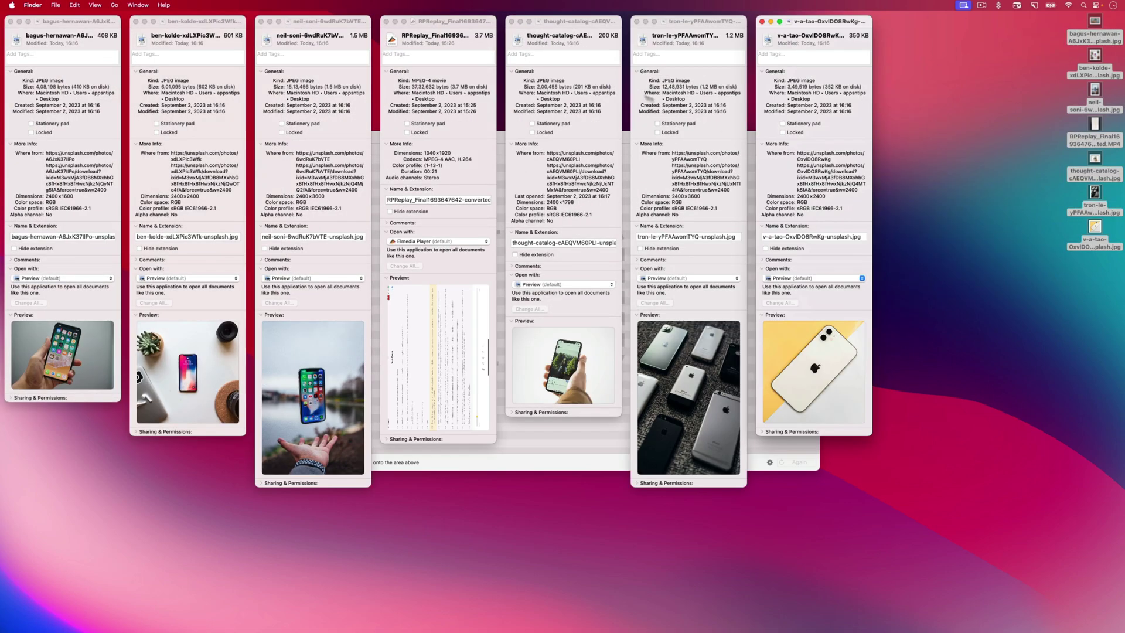
# - Close the info windows and drop the files into ImageOptim, saving 29 KB of 4.3 MB
pyautogui.press('super+w')
pyautogui.press('super+w')
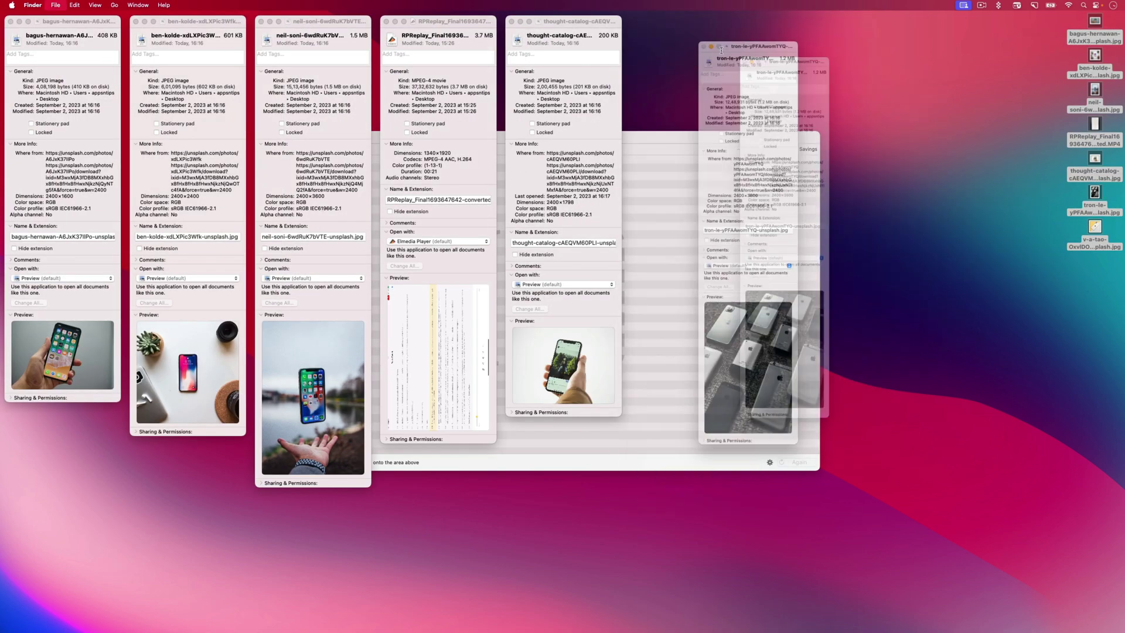
pyautogui.press('super+w')
pyautogui.press('super+w')
pyautogui.press('super+w')
pyautogui.press('super+w')
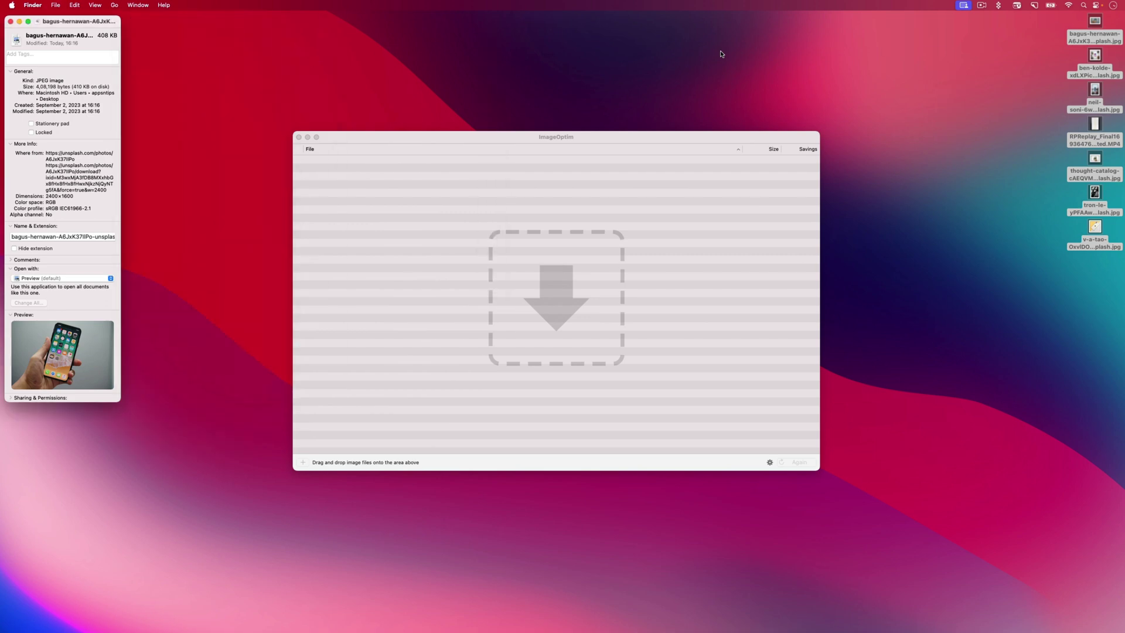
pyautogui.press('super+w')
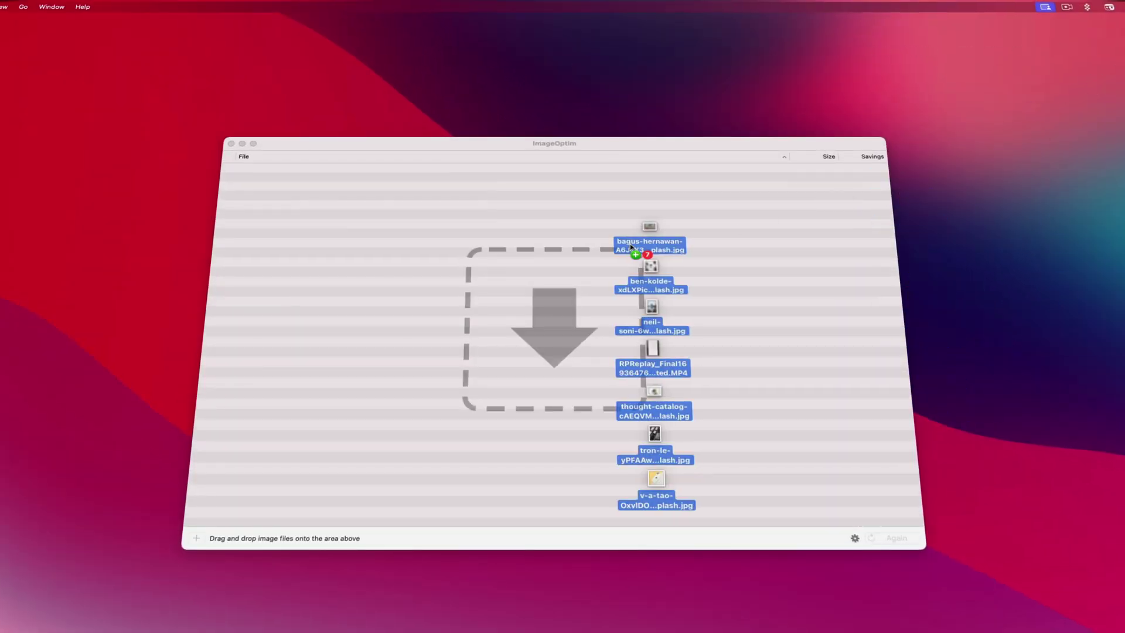
pyautogui.moveTo(656, 252); pyautogui.dragTo(630, 247)
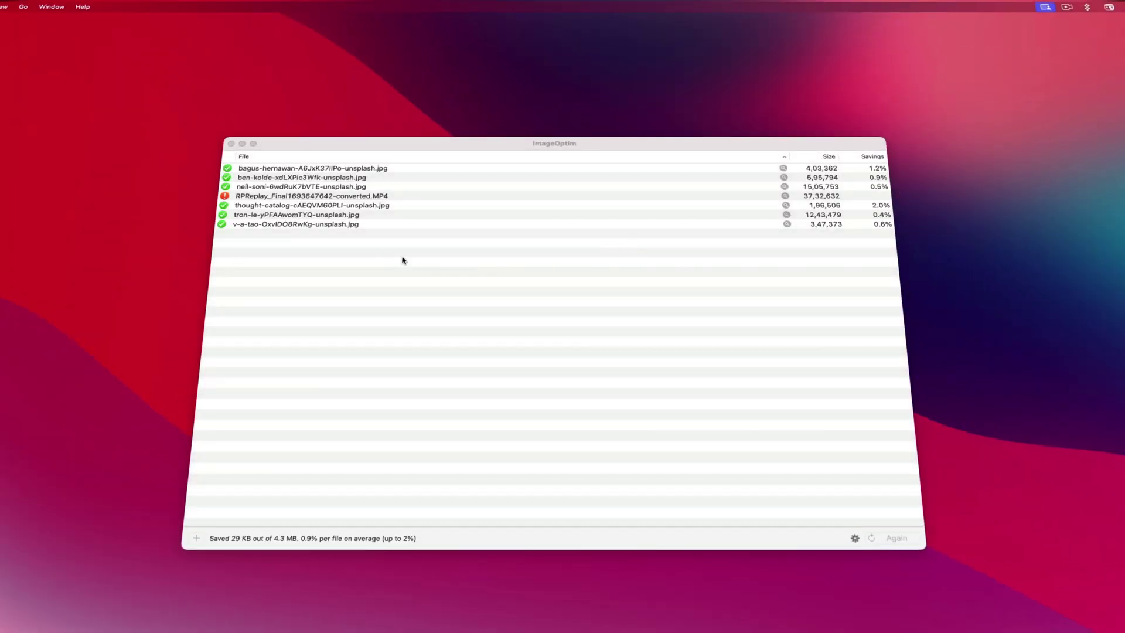
# - Enable lossy minification in ImageOptim preferences and re-optimise the listed files
pyautogui.click(855, 538)
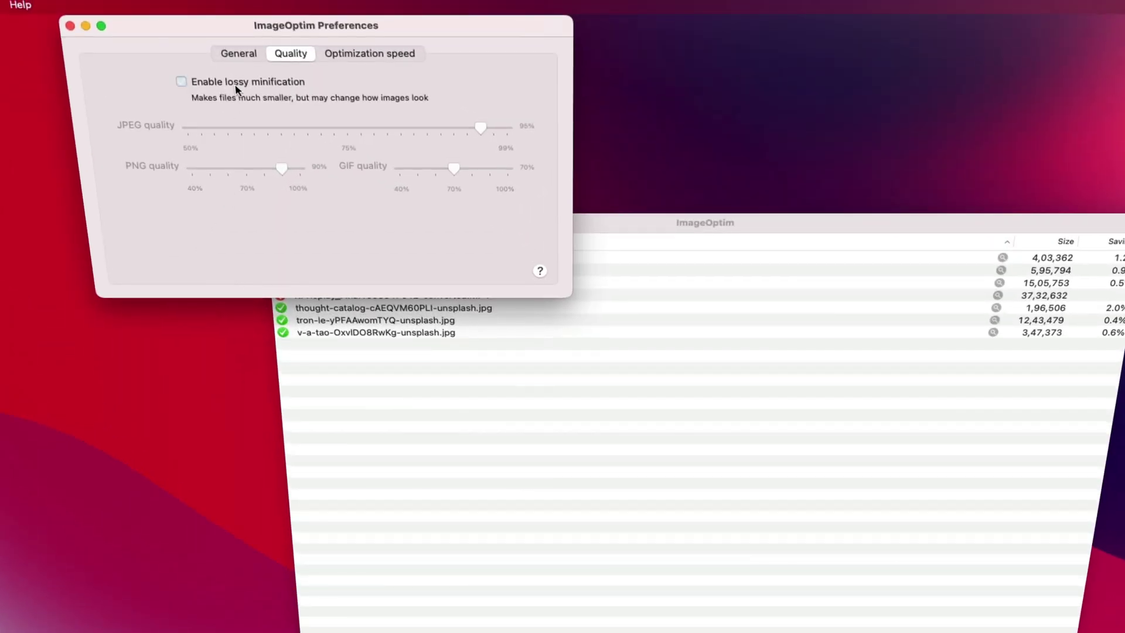
pyautogui.click(236, 84)
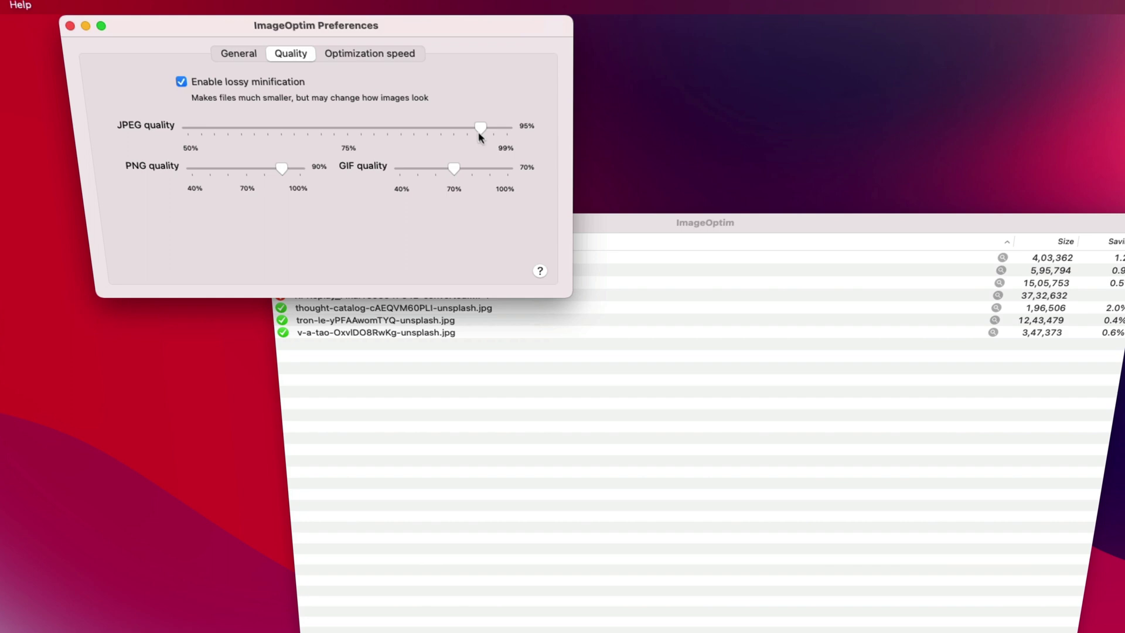
pyautogui.press('super+w')
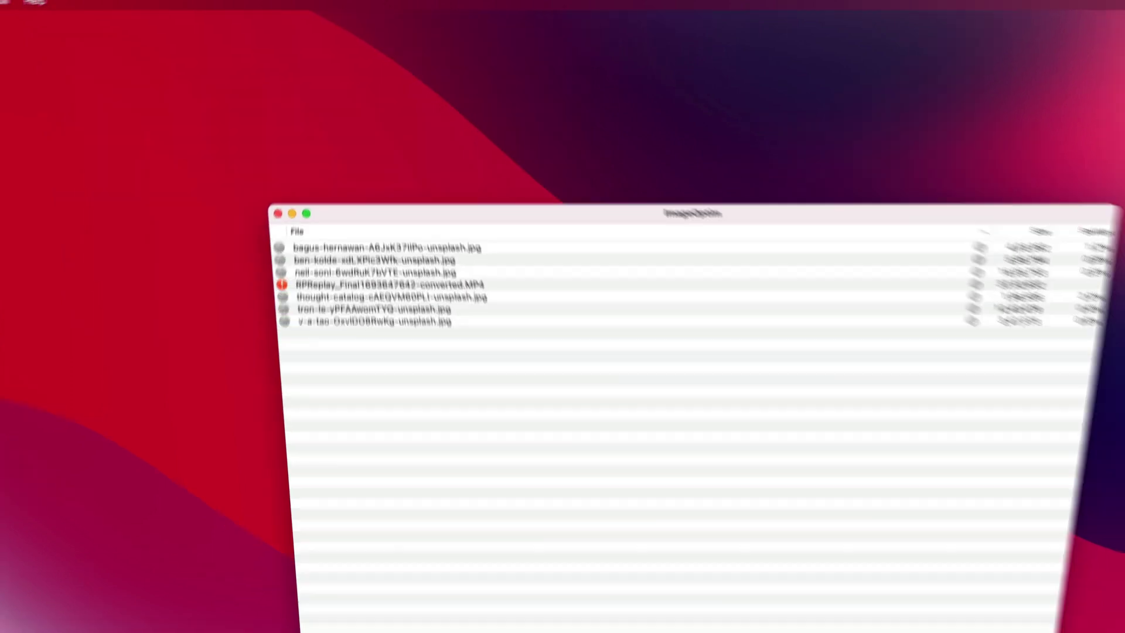
pyautogui.click(802, 463)
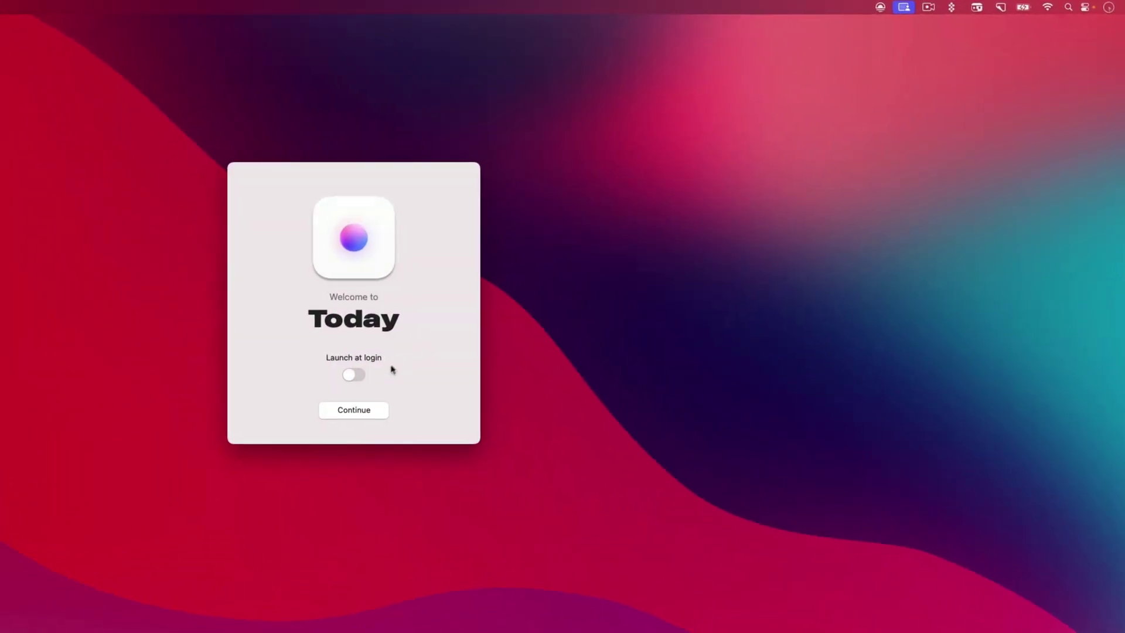
# - Finish Today's onboarding and add a 'Record video' event at 17:00 from its menu-bar item
pyautogui.click(350, 409)
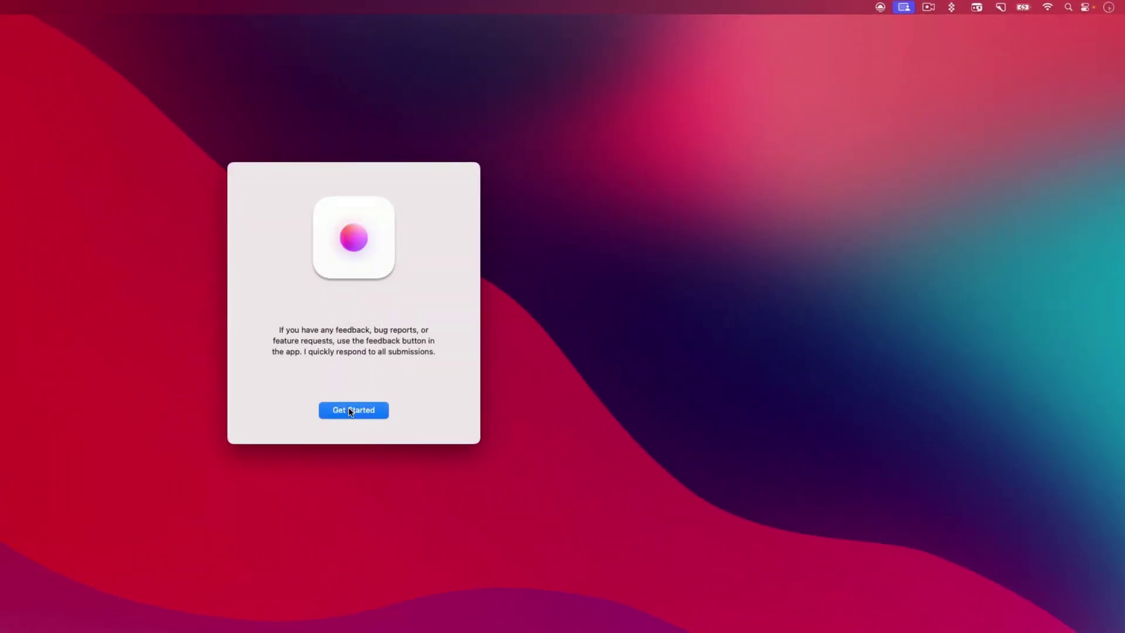
pyautogui.click(350, 410)
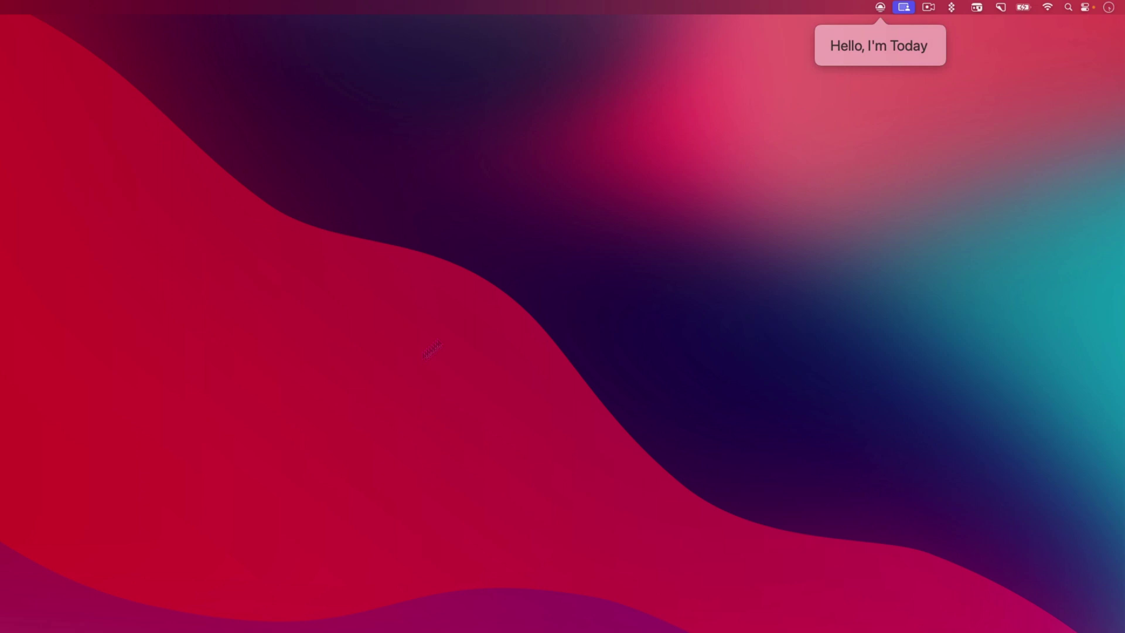
pyautogui.click(880, 9)
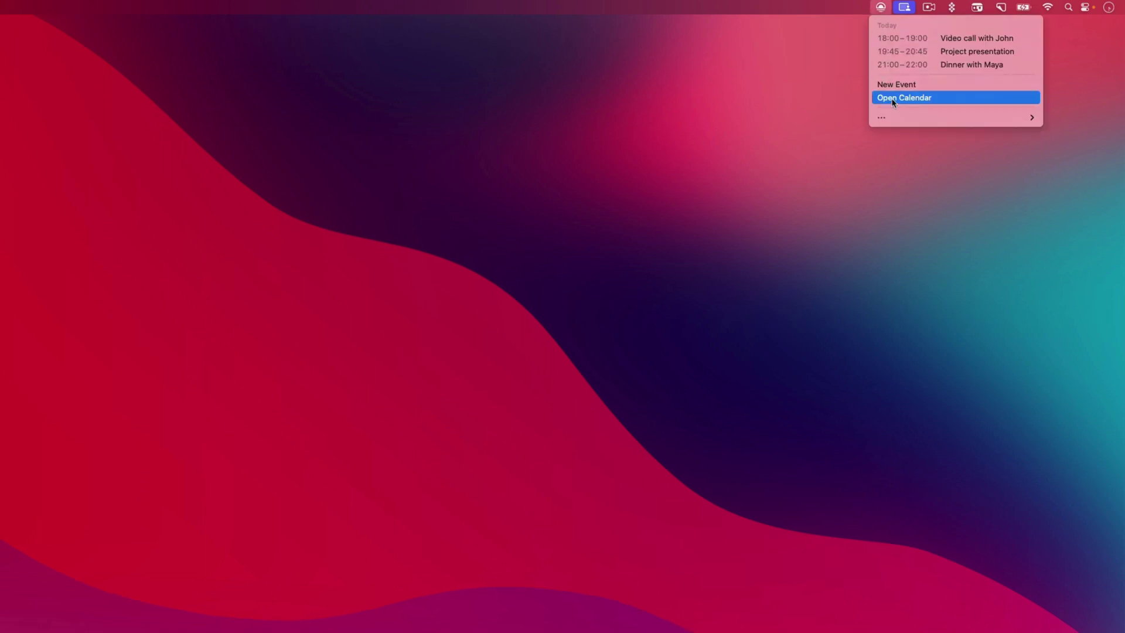
pyautogui.click(893, 85)
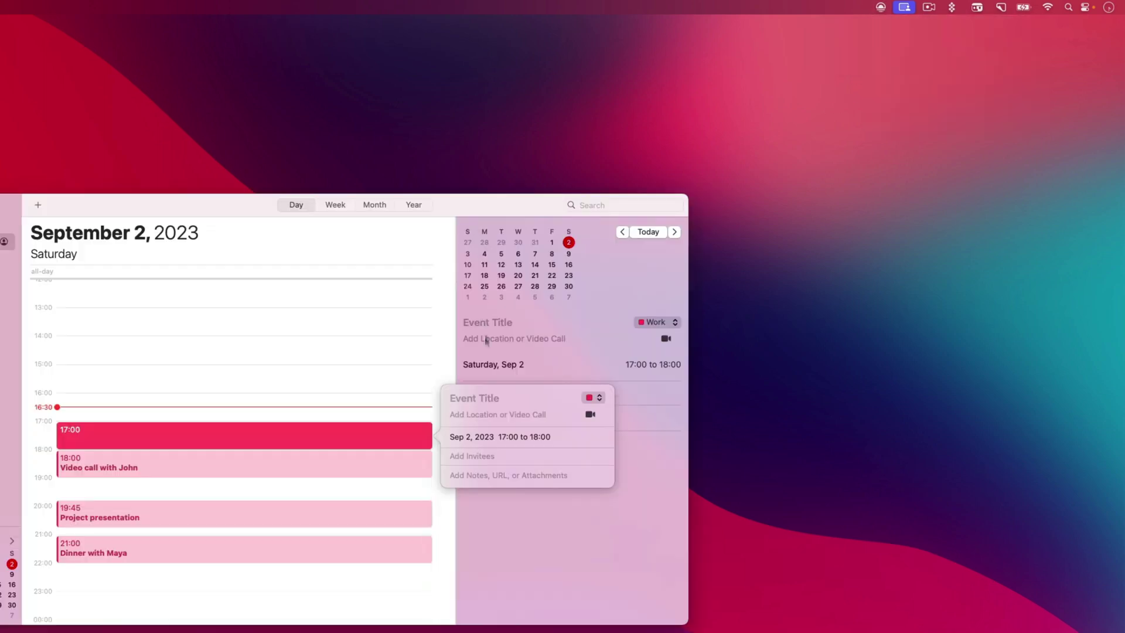
pyautogui.write('Rec')
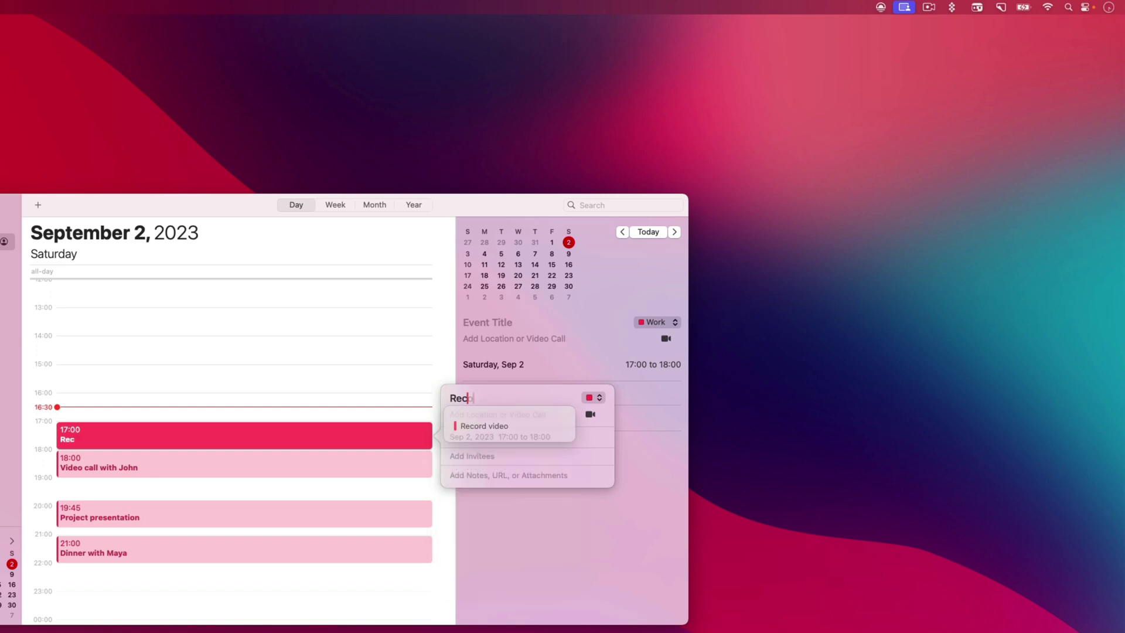
pyautogui.write('ord video')
pyautogui.press('Return')
pyautogui.press('super+q')
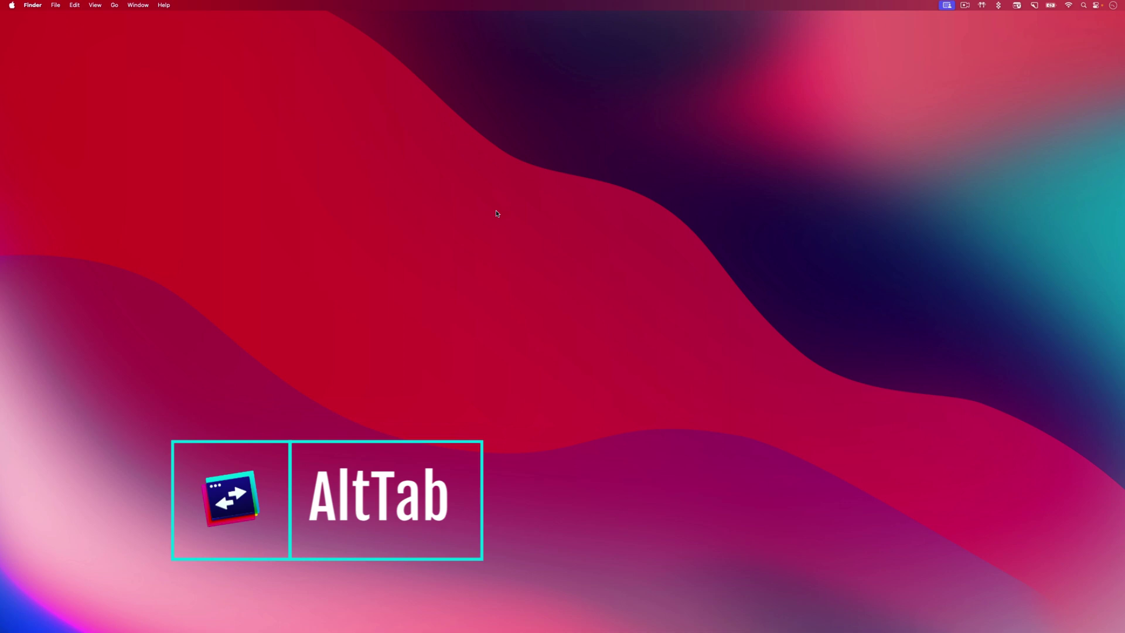
# - Cycle through the open apps with the standard app switcher
pyautogui.hotkey('alt', 'Tab')
pyautogui.press('Tab')
pyautogui.press('Tab')
pyautogui.press('Tab')
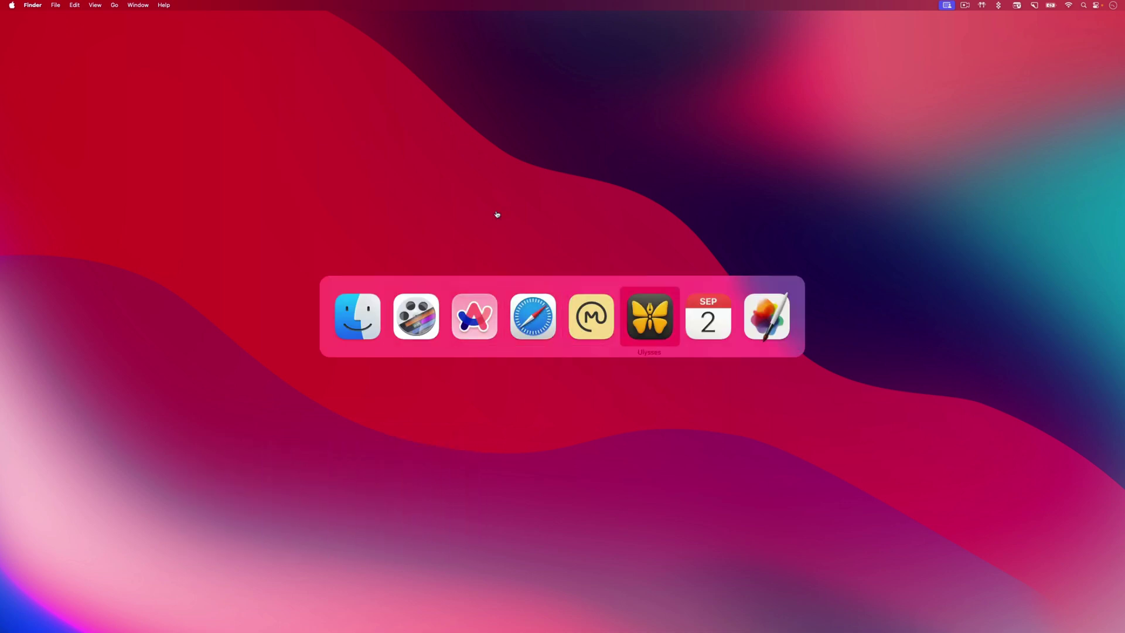
pyautogui.press('Tab')
pyautogui.press('Tab')
pyautogui.press('Tab')
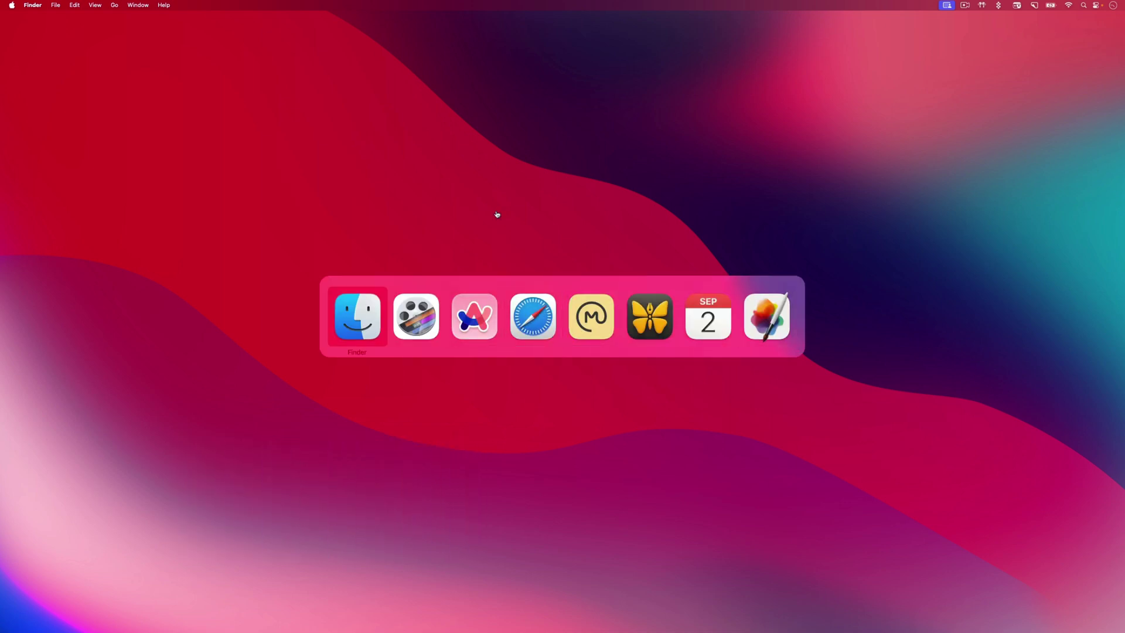
pyautogui.press('Tab')
pyautogui.press('Tab')
pyautogui.press('Tab')
pyautogui.press('Tab')
# - Launch AltTab, preview windows like Music Widget in its switcher, and close Video Scripts
pyautogui.press('super+space')
pyautogui.write('a')
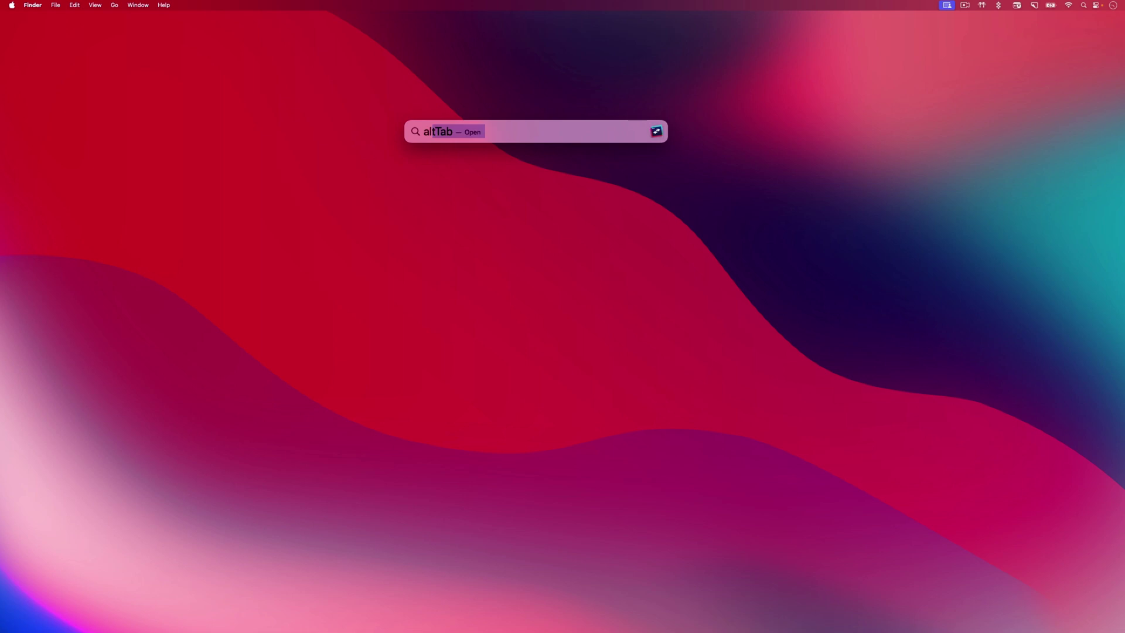
pyautogui.press('Return')
pyautogui.hotkey('alt', 'Tab')
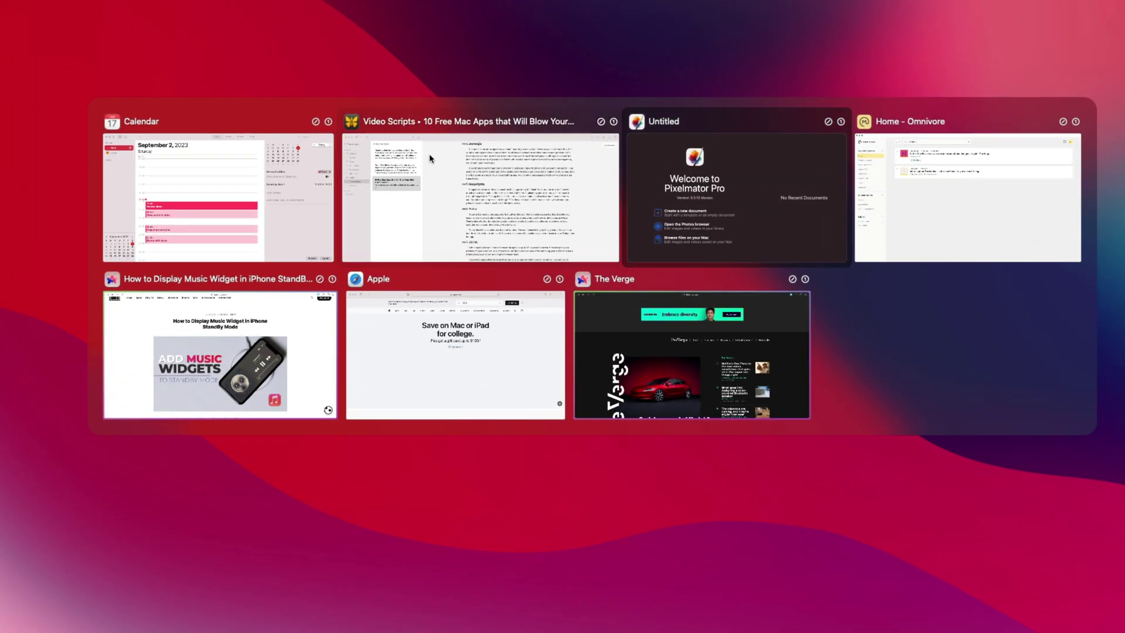
pyautogui.press('Tab')
pyautogui.press('Tab')
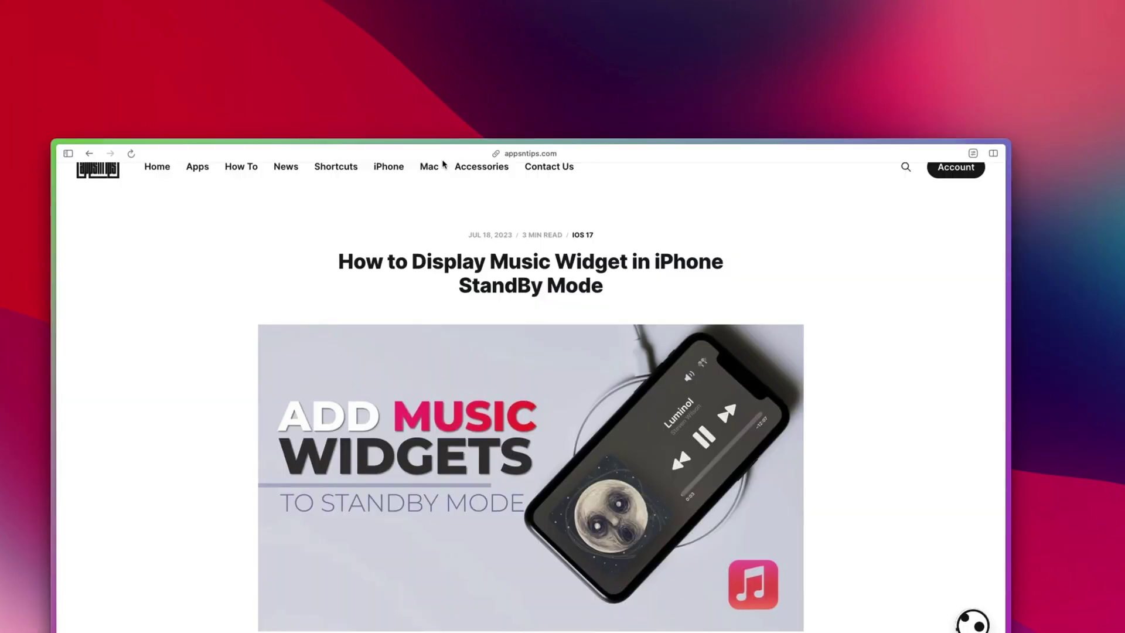
pyautogui.hotkey('alt', 'Tab')
pyautogui.click(642, 160)
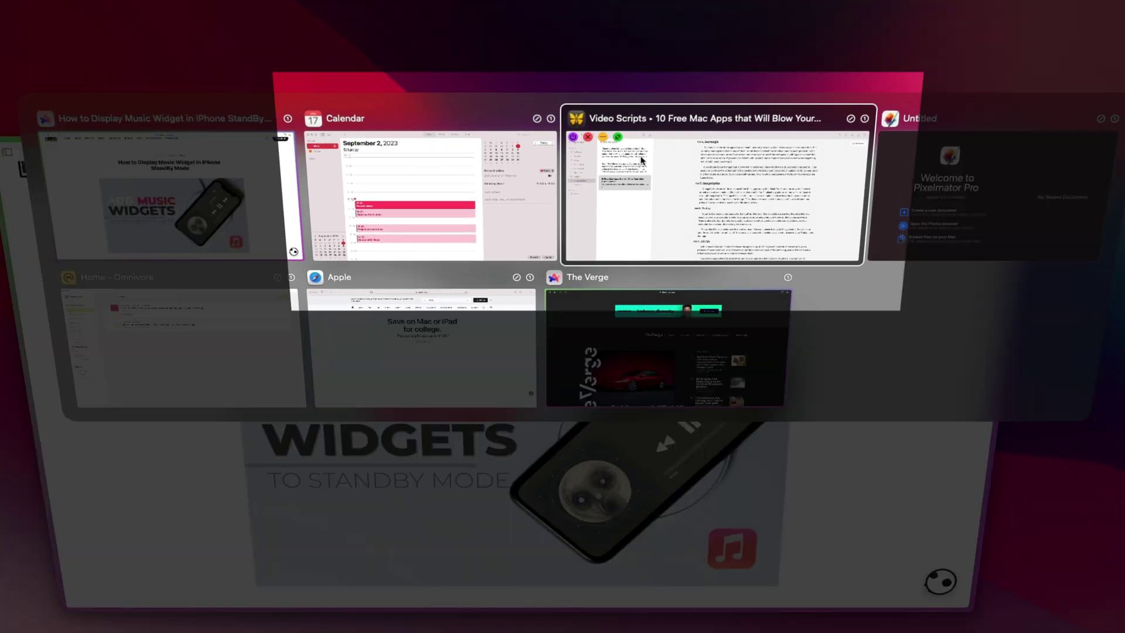
pyautogui.click(573, 138)
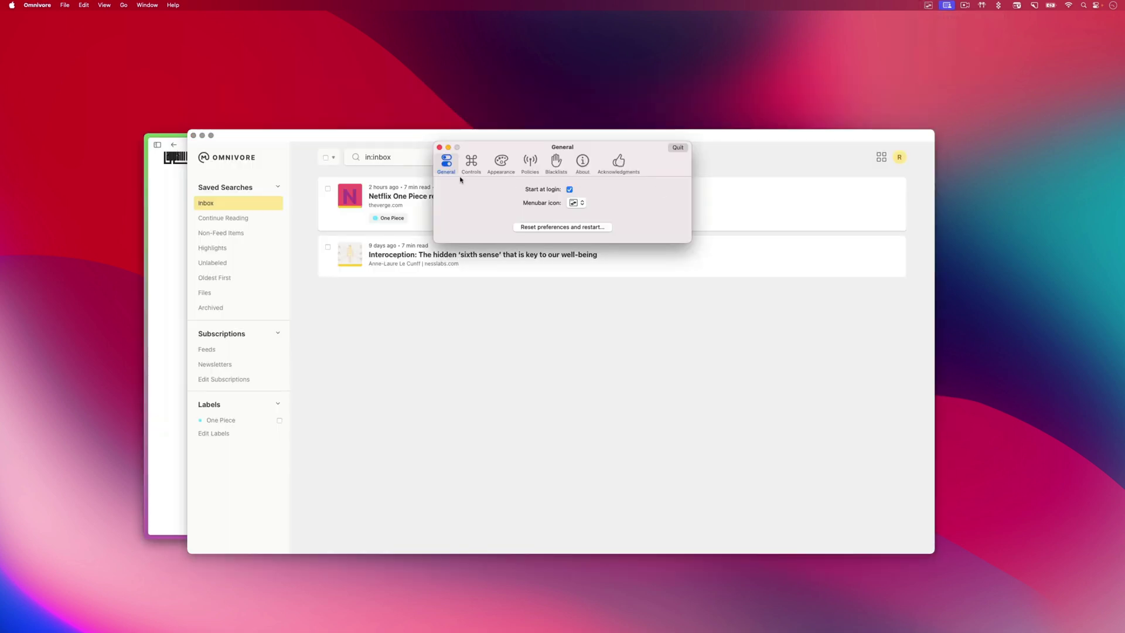
# - Review AltTab's Controls and Appearance preferences and open the Theme list
pyautogui.click(465, 170)
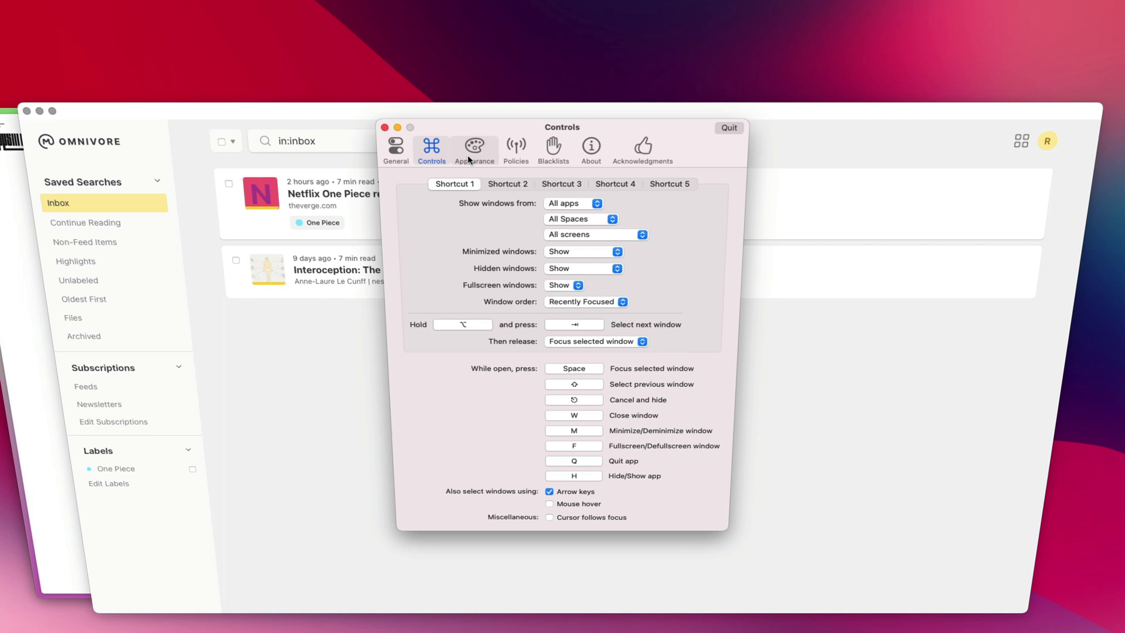
pyautogui.click(469, 154)
pyautogui.click(596, 186)
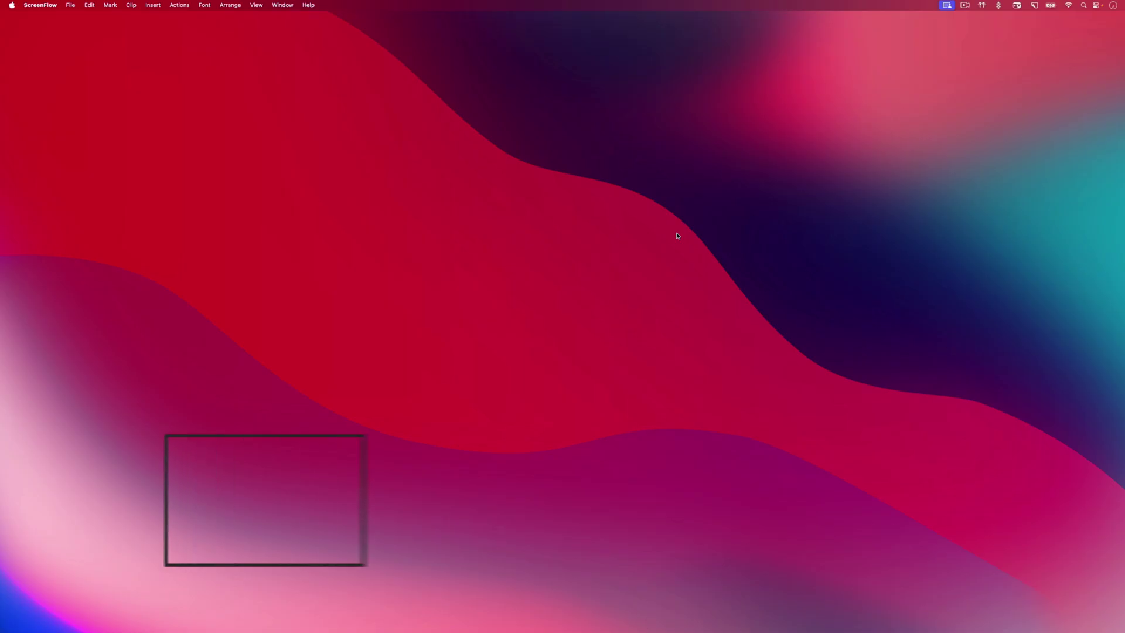
# - Launch QuickShade and raise screen brightness nearly to maximum with its slider
pyautogui.press('super+space')
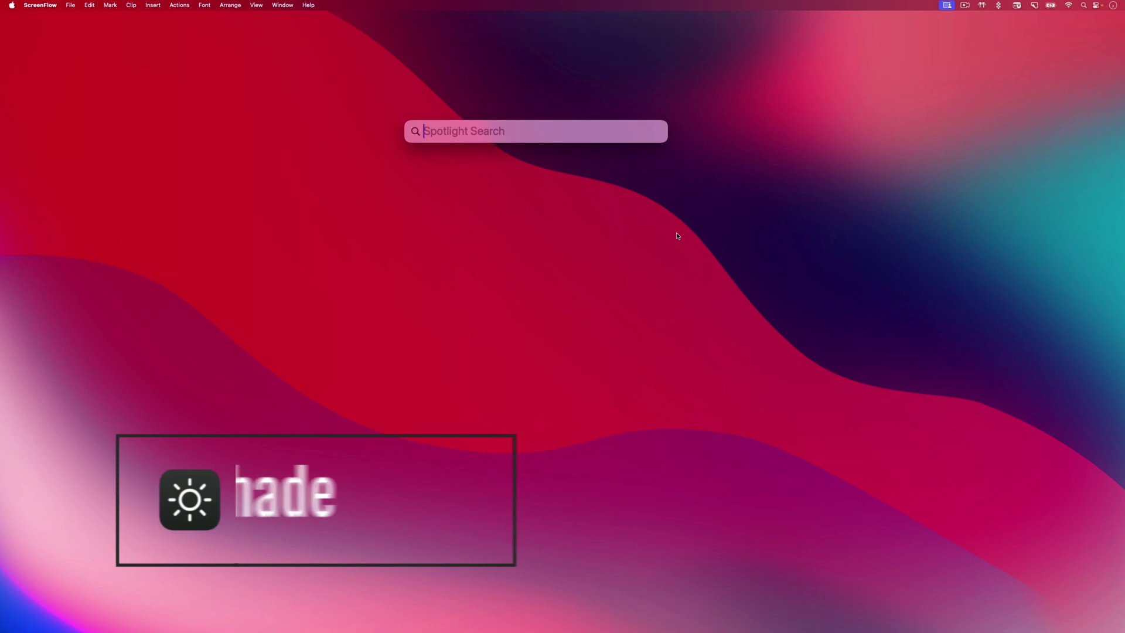
pyautogui.write('qui')
pyautogui.press('Return')
pyautogui.click(928, 5)
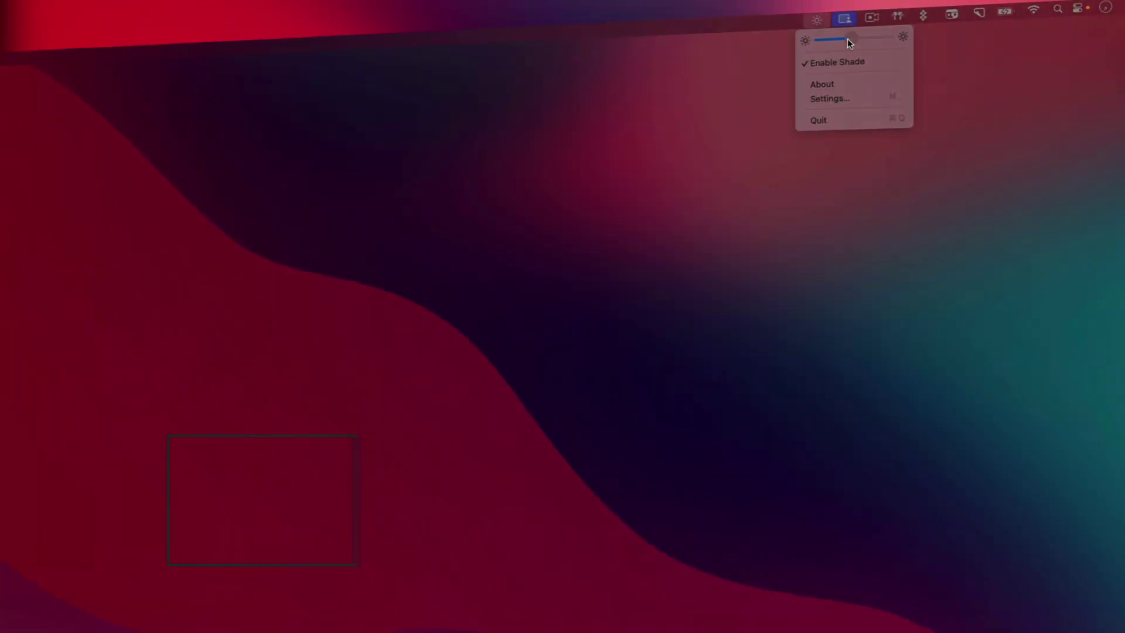
pyautogui.moveTo(847, 39)
pyautogui.mouseDown()
pyautogui.moveTo(891, 38)
pyautogui.moveTo(819, 39)
pyautogui.moveTo(899, 45)
pyautogui.mouseUp()
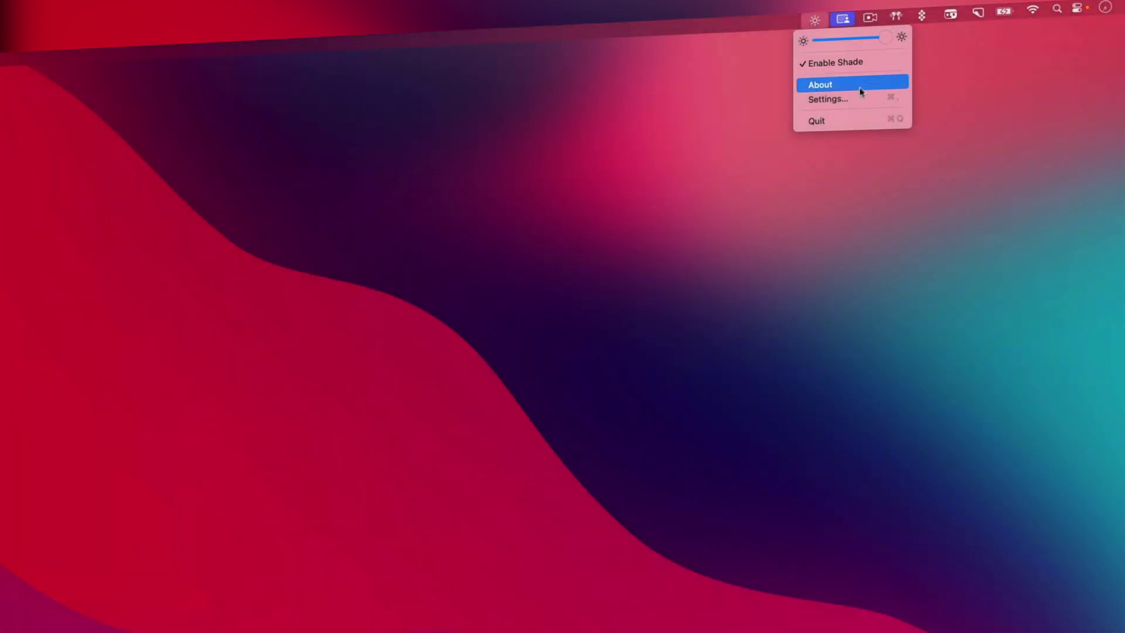
# - Record ⇧⌘= for brightness up and ⇧⌘- for brightness down in QuickShade settings
pyautogui.click(820, 99)
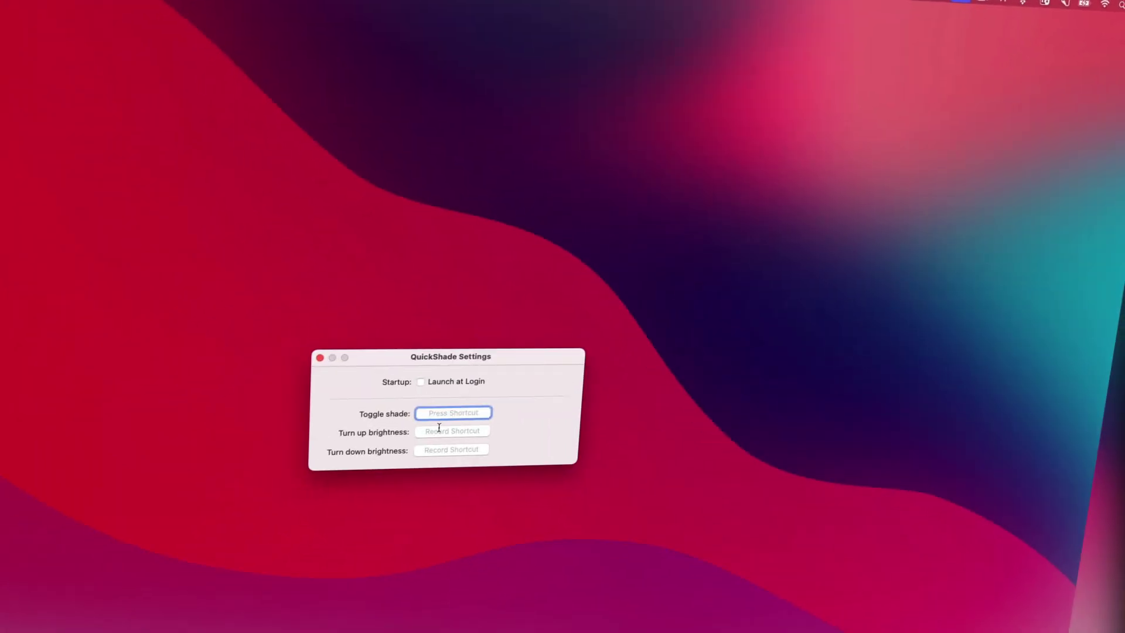
pyautogui.click(439, 431)
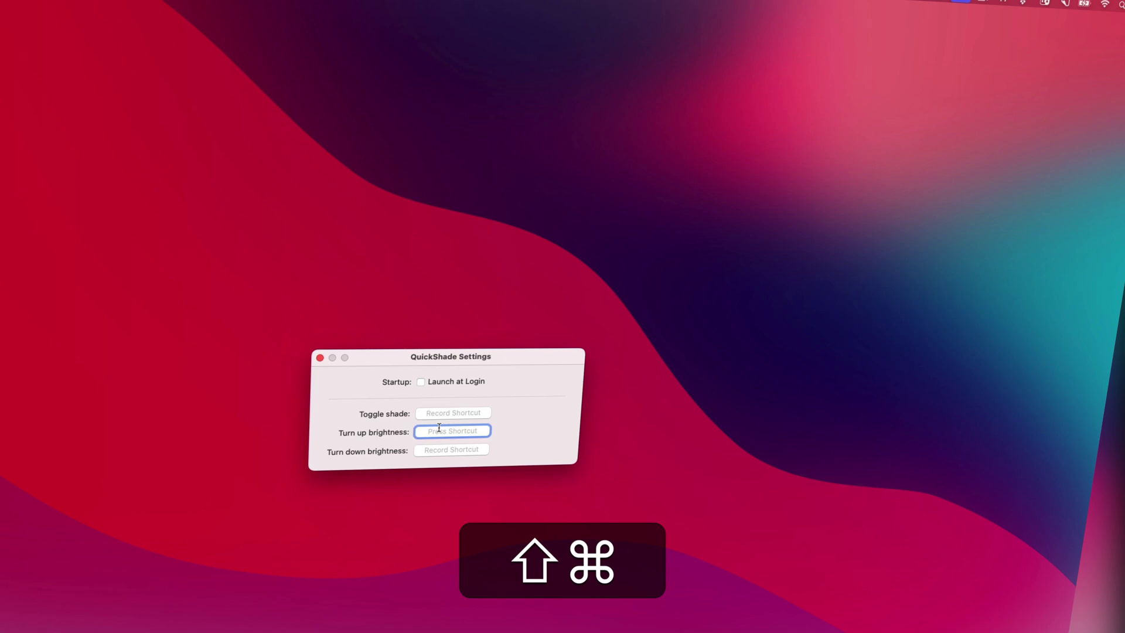
pyautogui.hotkey('shift', 'ctrl', '=')
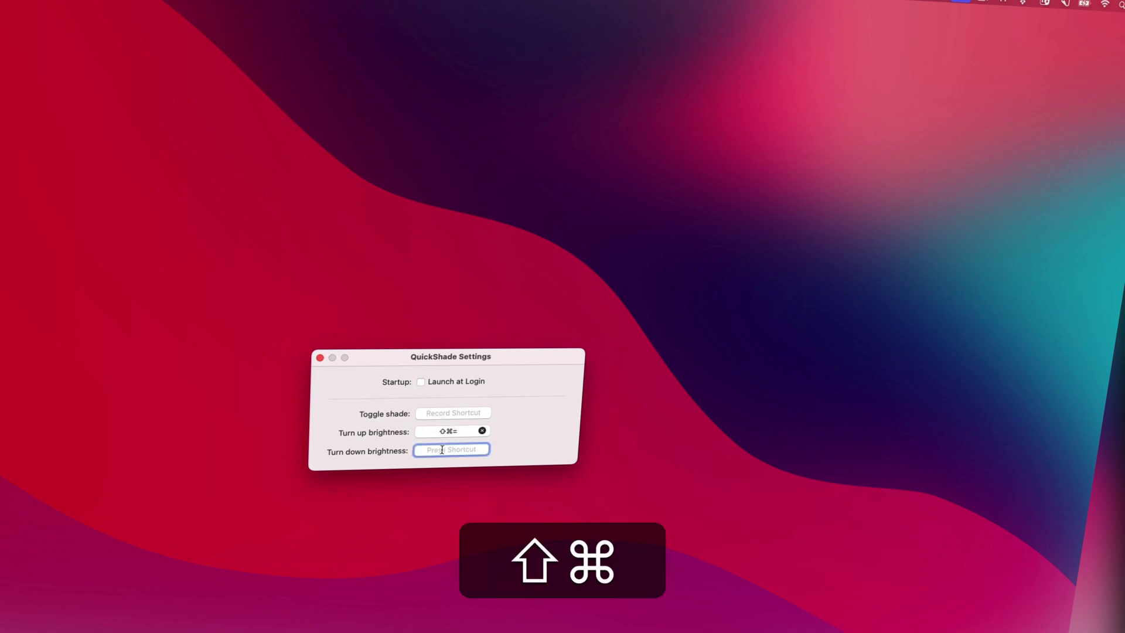
pyautogui.press('shift+super+minus')
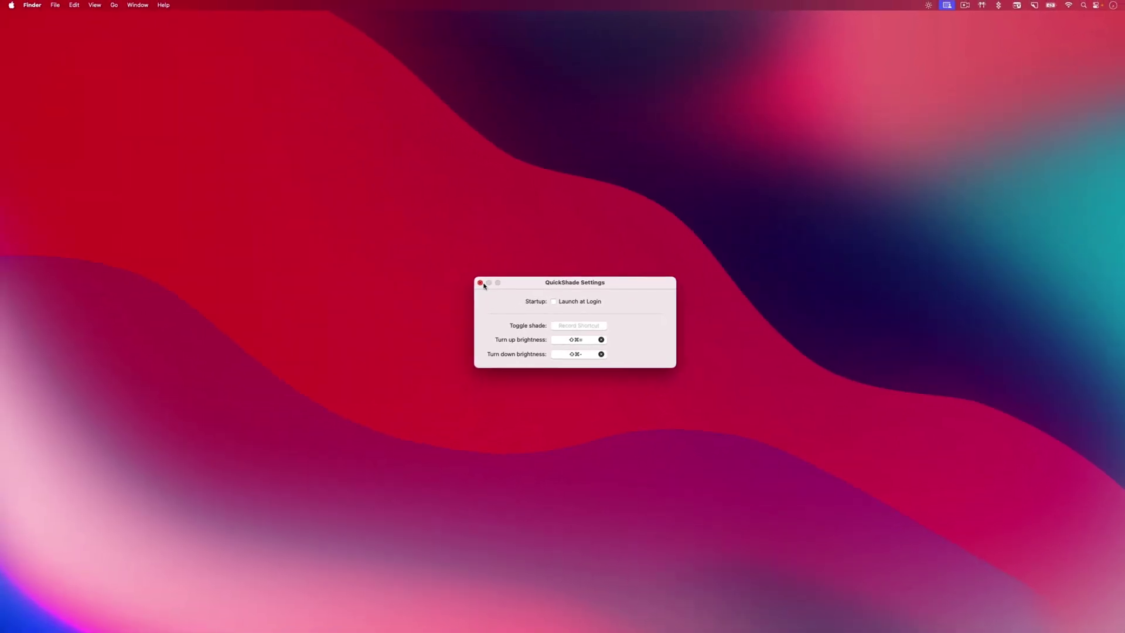
pyautogui.click(482, 285)
# - Test the new shortcuts by brightening, dimming twice, then brightening the screen again
pyautogui.press('shift+super+equal')
pyautogui.press('shift+super+minus')
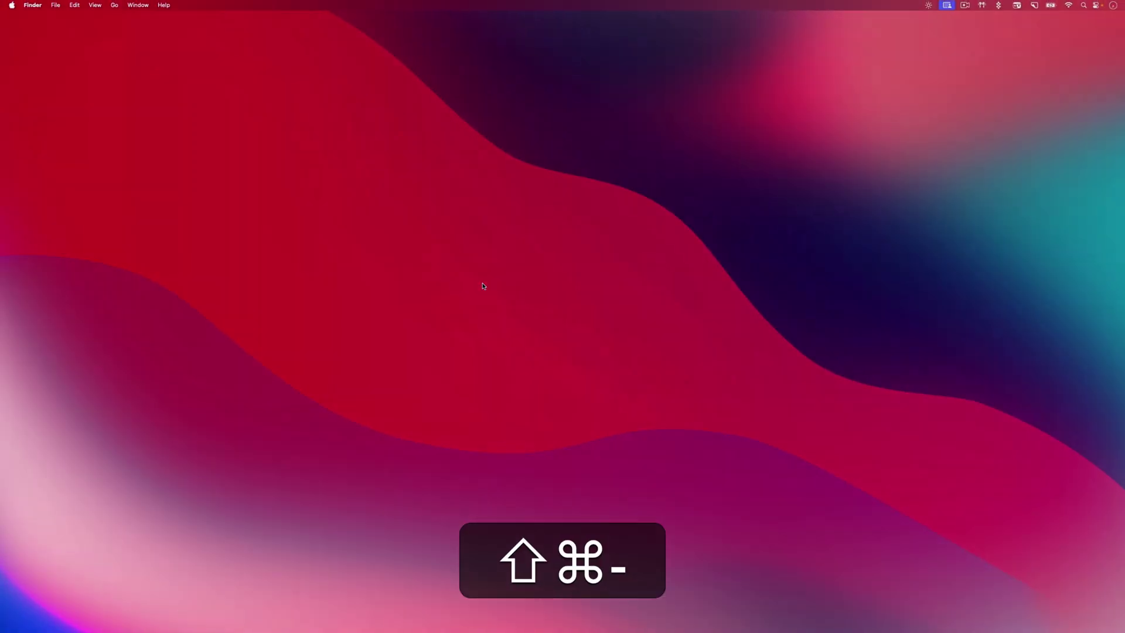
pyautogui.press('shift+super+minus')
pyautogui.press('shift+super+minus')
pyautogui.press('shift+super+equal')
pyautogui.press('shift+super+equal')
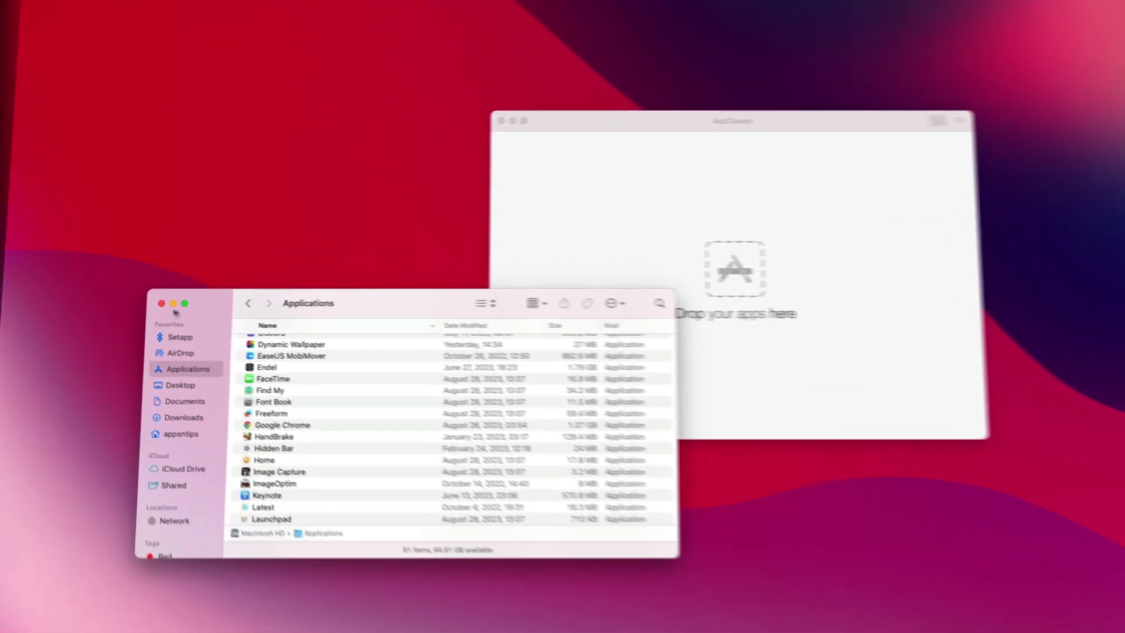
# - Drag DEVONthink 3 from Applications onto AppCleaner to find its files
pyautogui.scroll(3, 340, 375)
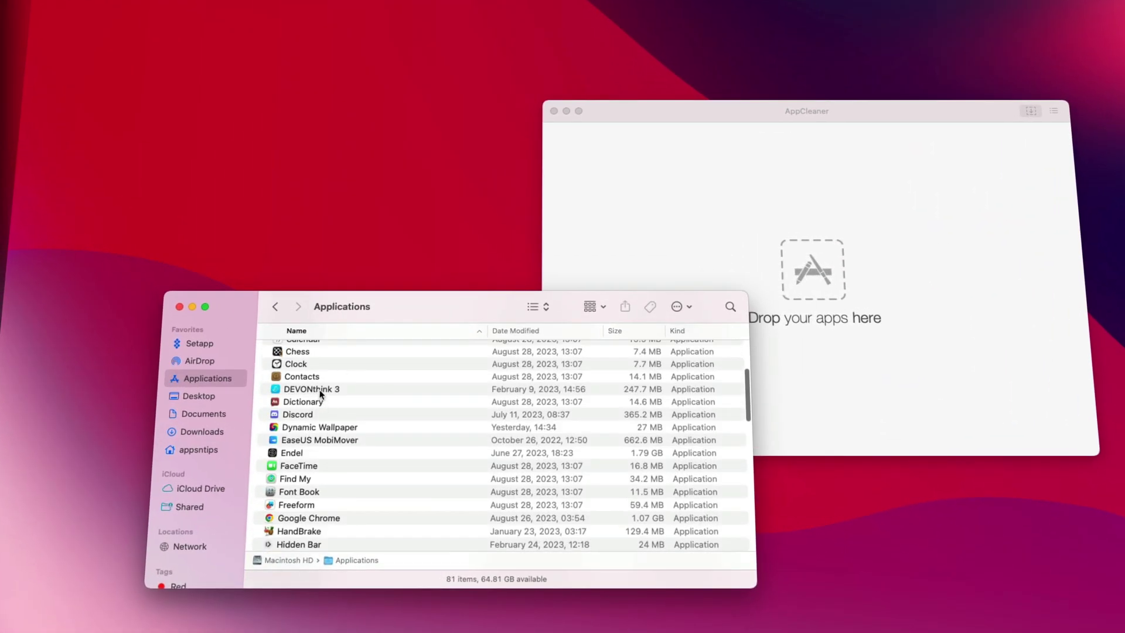
pyautogui.scroll(5, 321, 394)
pyautogui.moveTo(311, 540); pyautogui.dragTo(743, 196)
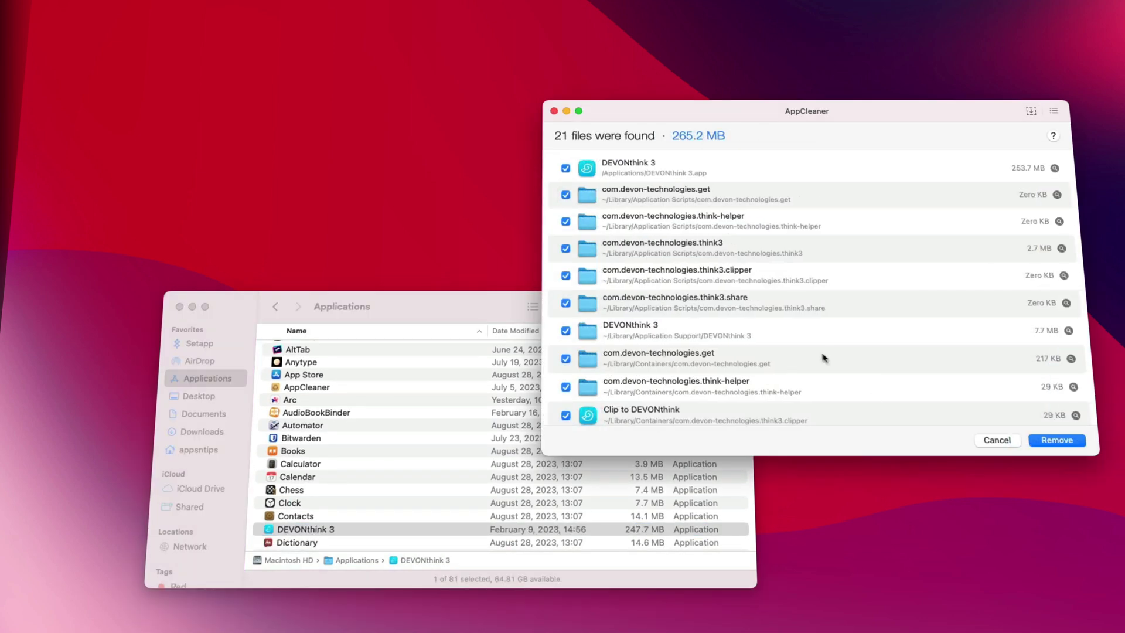
# - Select Anytype in AppCleaner's app list and remove it with its files
pyautogui.scroll(-10, 822, 357)
pyautogui.scroll(10, 817, 356)
pyautogui.scroll(-5, 811, 356)
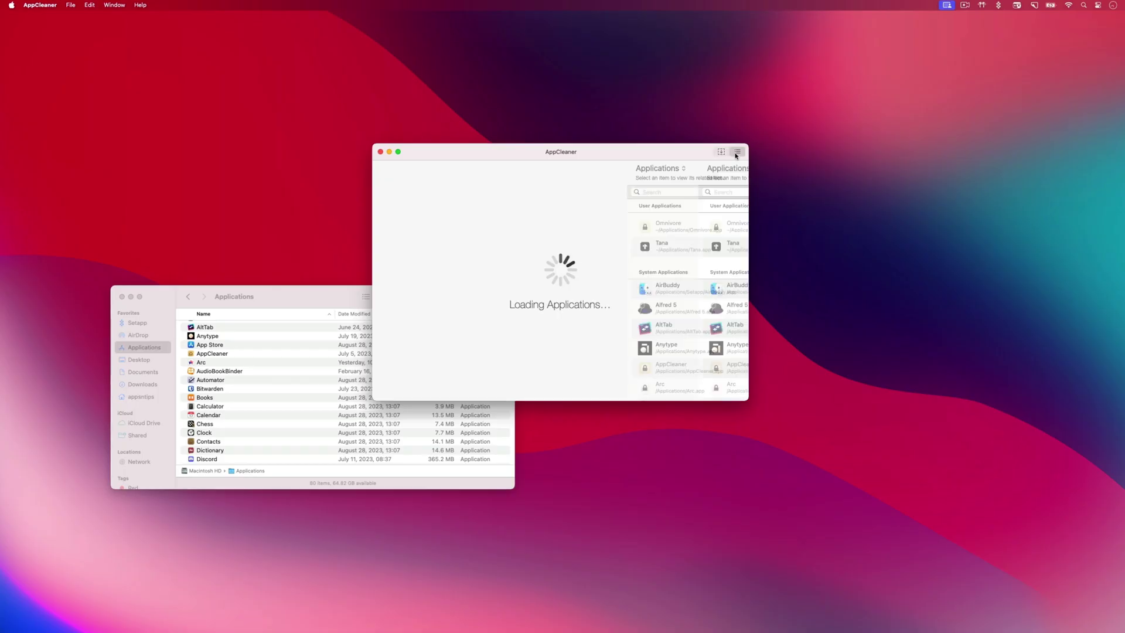
pyautogui.scroll(-3, 349, 224)
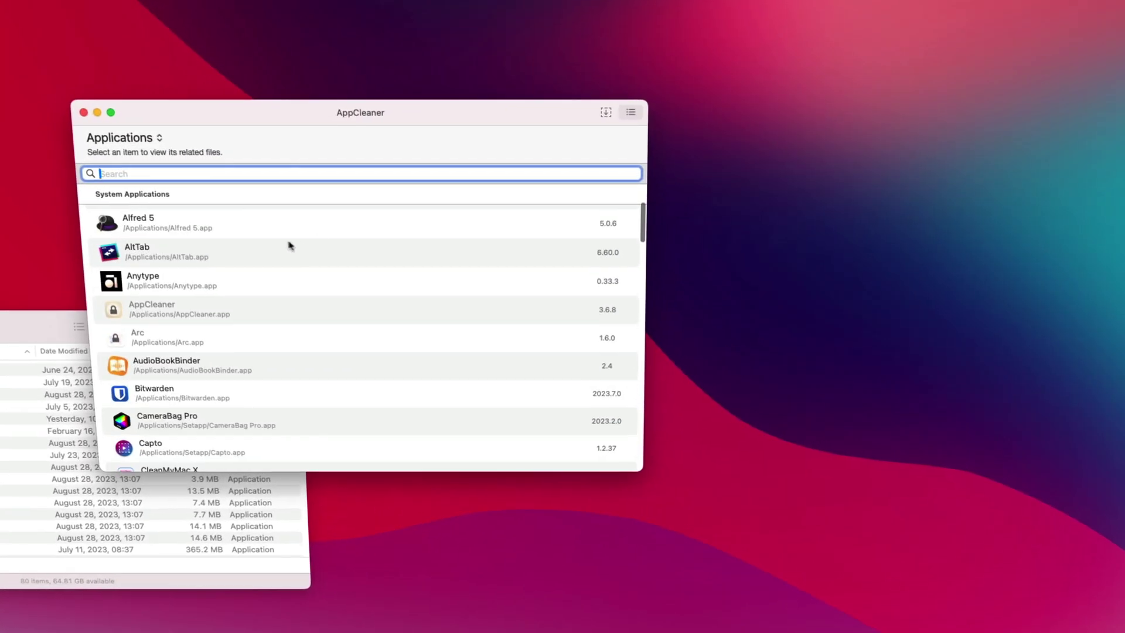
pyautogui.scroll(-3, 255, 271)
pyautogui.scroll(1, 246, 257)
pyautogui.click(233, 228)
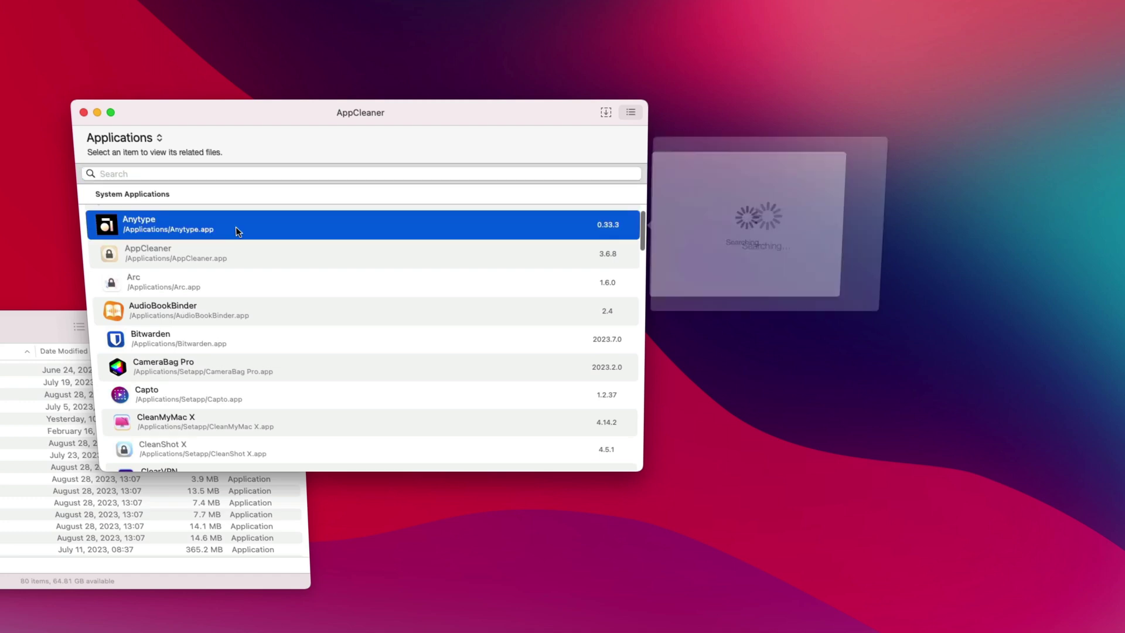
pyautogui.click(999, 357)
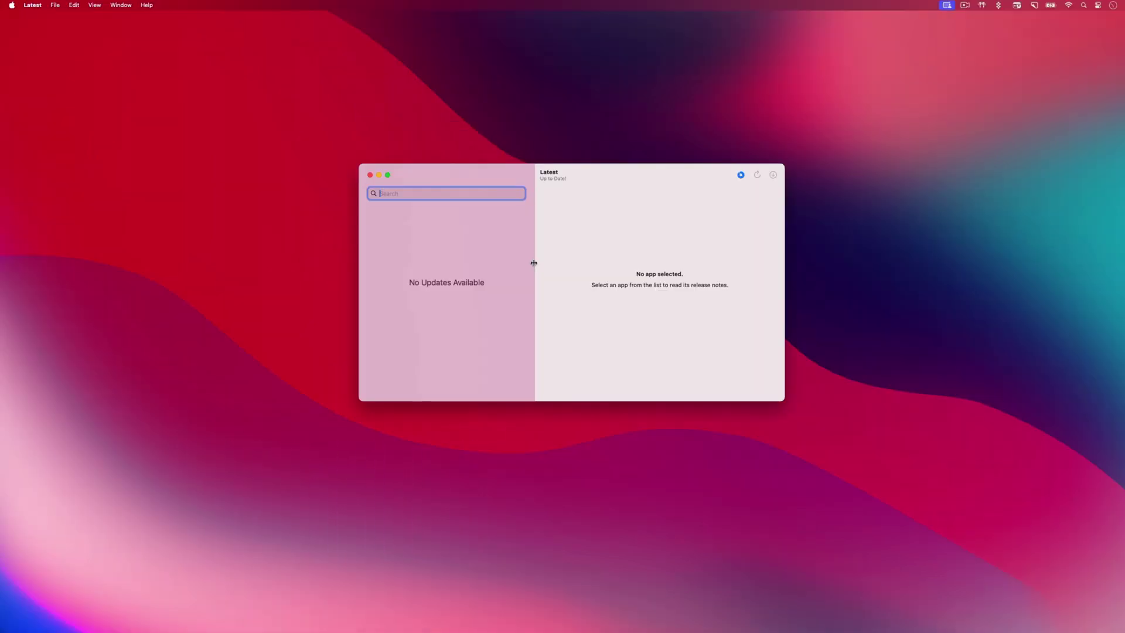
# - Read AltTab's release notes, then view the Bitwarden and Latest update entries
pyautogui.press('Down')
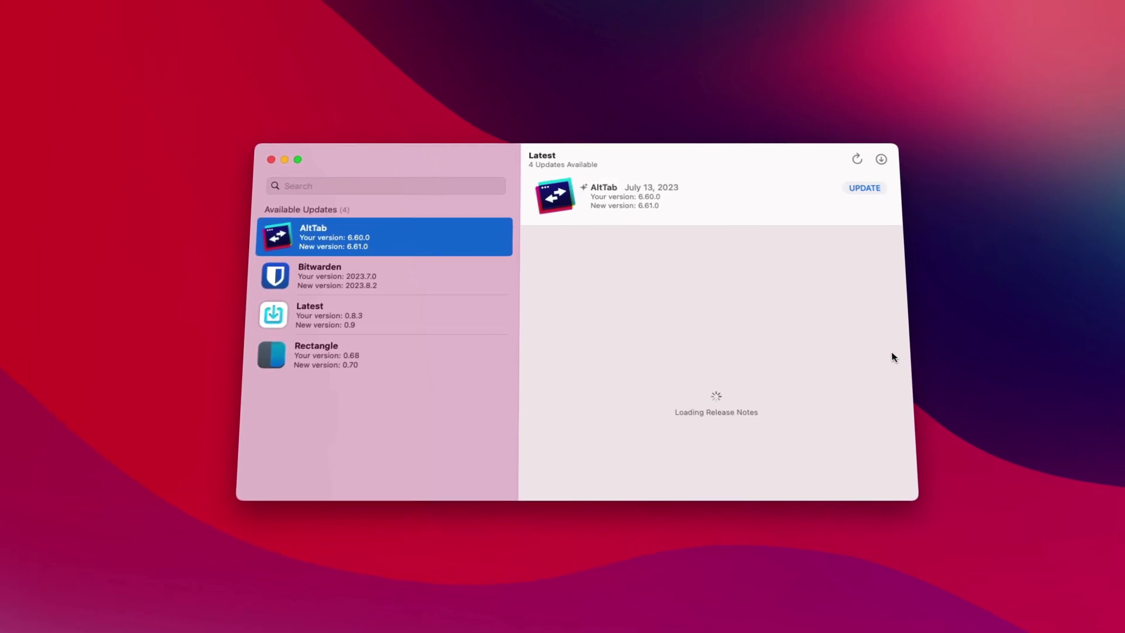
pyautogui.scroll(-4, 749, 356)
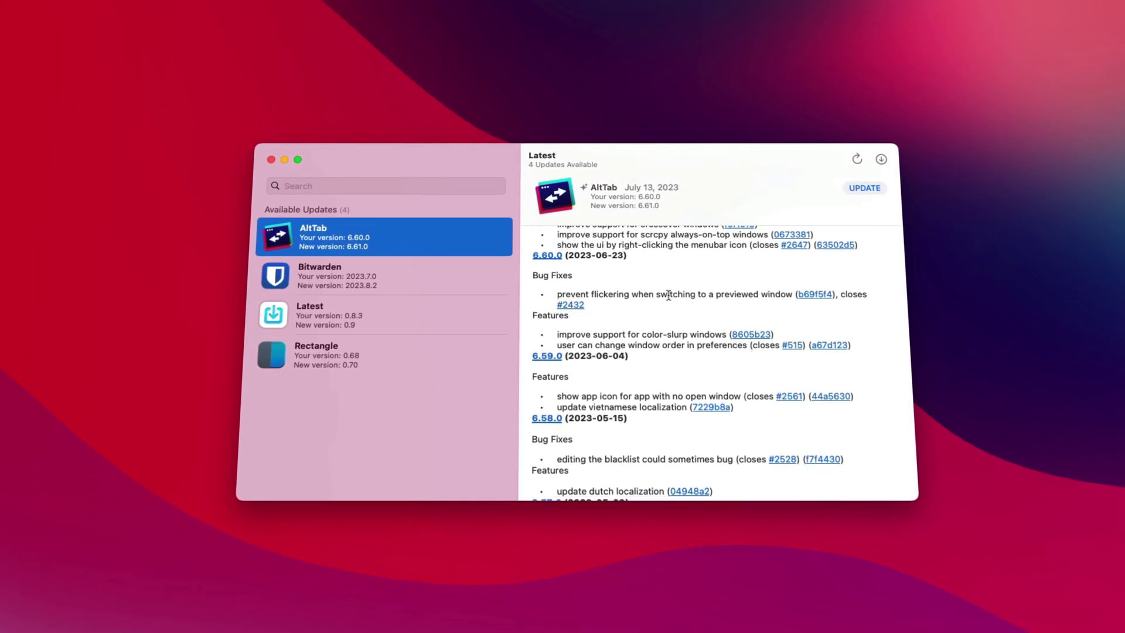
pyautogui.scroll(-3, 674, 306)
pyautogui.scroll(-3, 674, 306)
pyautogui.scroll(-1, 674, 306)
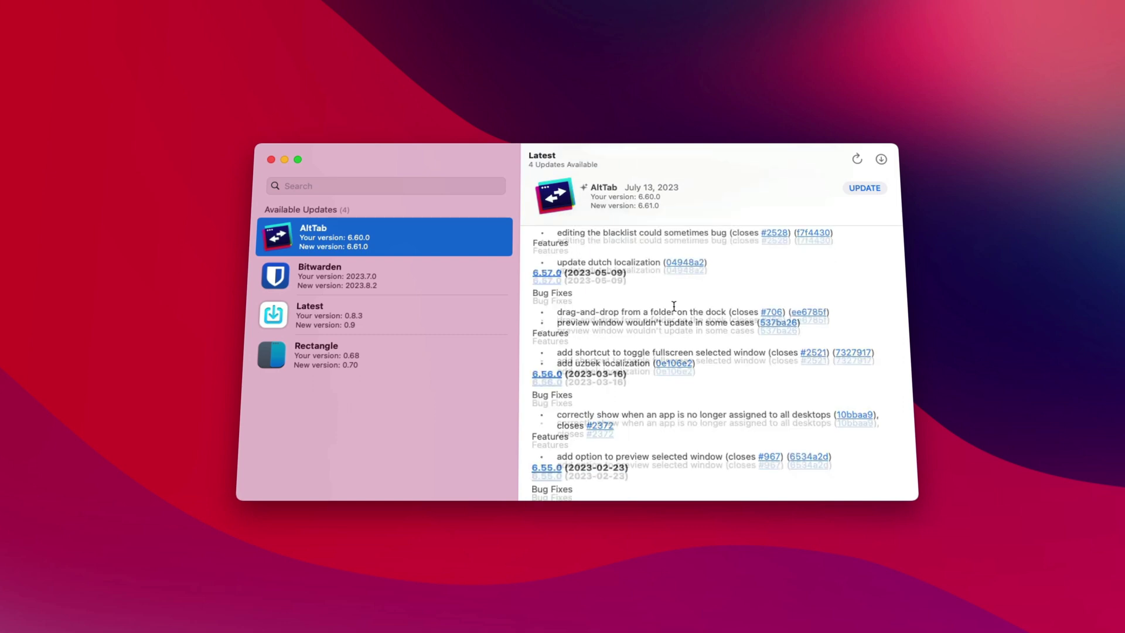
pyautogui.scroll(-2, 673, 305)
pyautogui.scroll(-3, 675, 303)
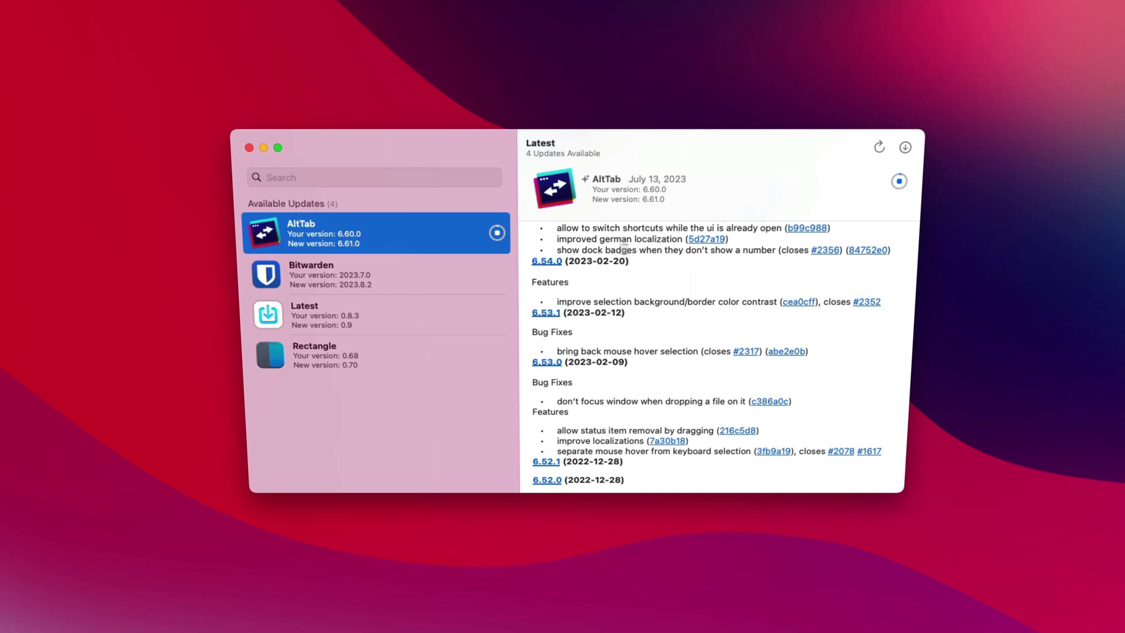
pyautogui.click(455, 276)
pyautogui.click(481, 283)
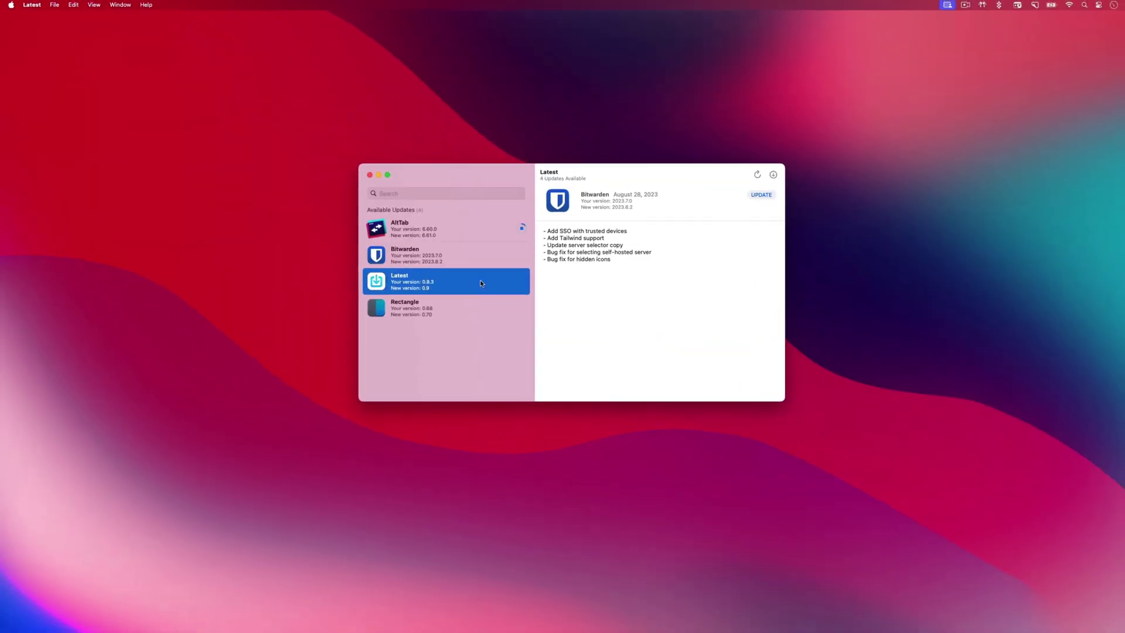